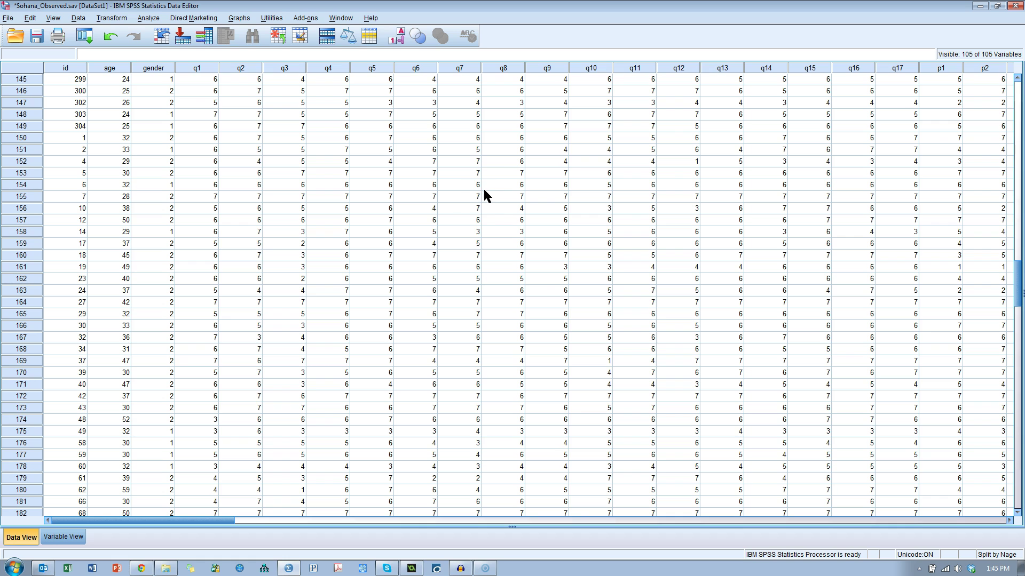
# Select the entire age column by its header in Data View.
pyautogui.click(118, 69)
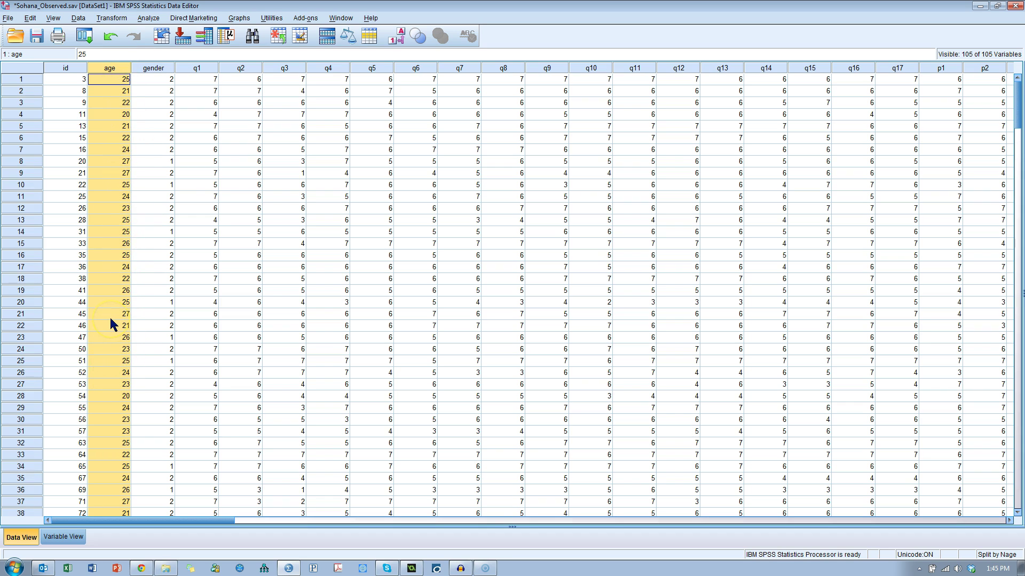
# Open Rank Cases from the Transform menu and add age as the variable to rank.
pyautogui.click(110, 18)
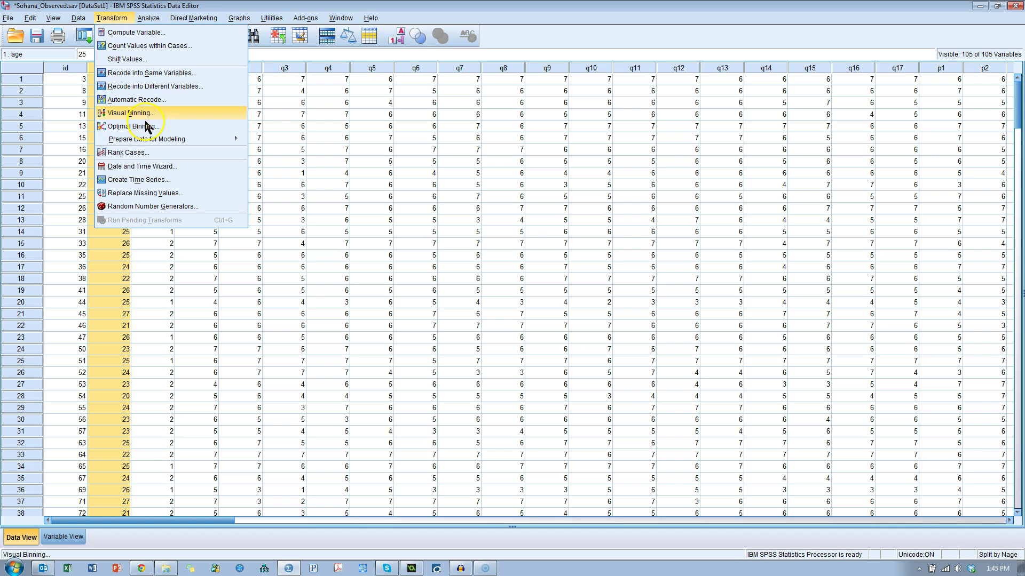
pyautogui.click(142, 155)
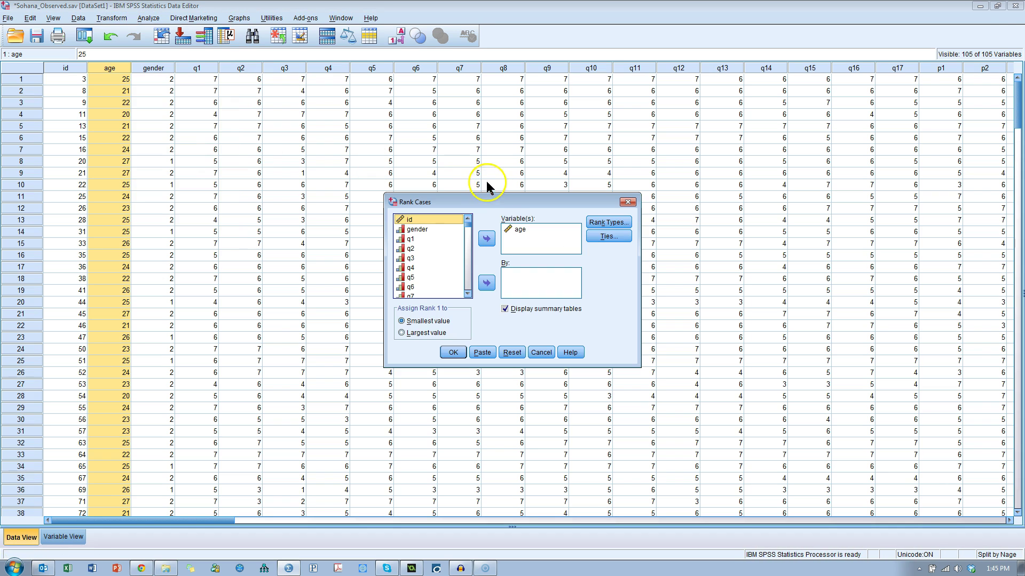
pyautogui.click(522, 229)
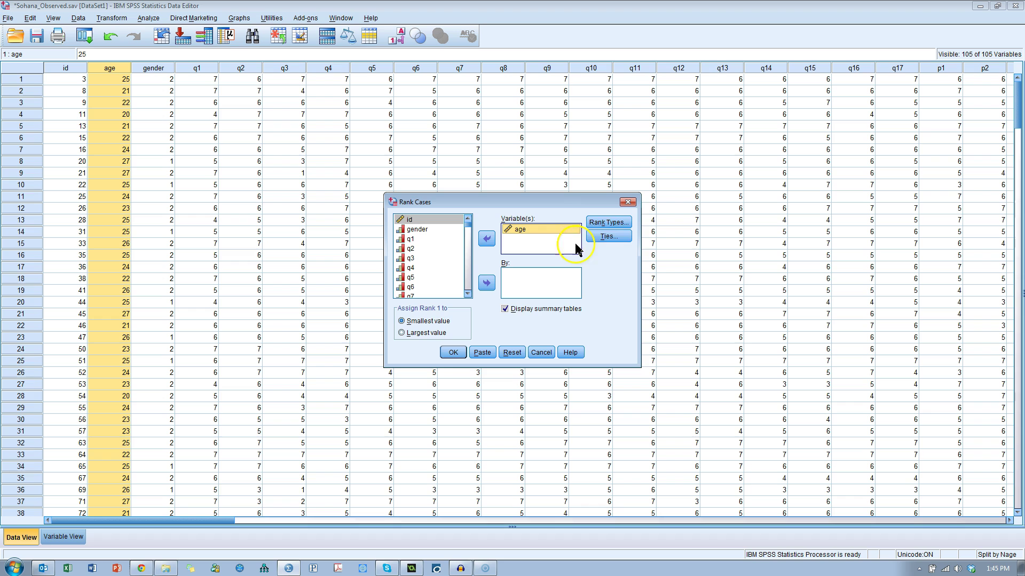
# Set the rank type to Ntiles with 2 groups only, then run the ranking.
pyautogui.click(608, 222)
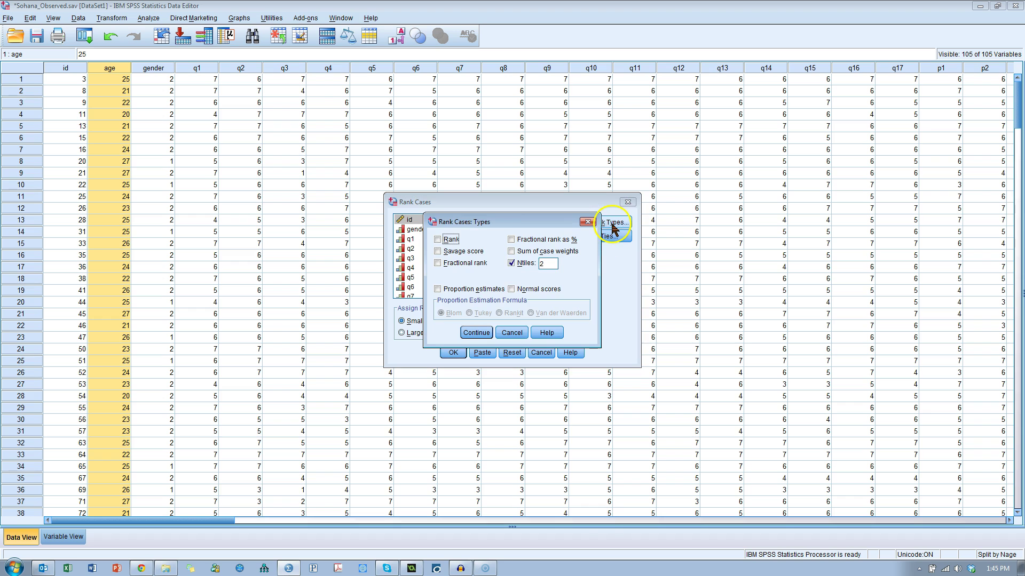
pyautogui.click(447, 241)
pyautogui.click(447, 241)
pyautogui.click(527, 264)
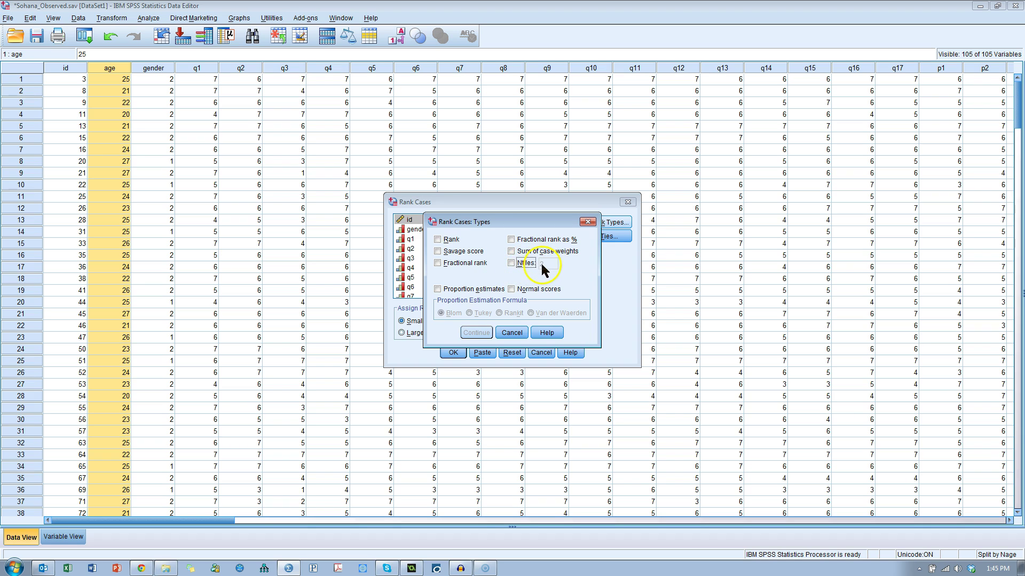
pyautogui.click(537, 262)
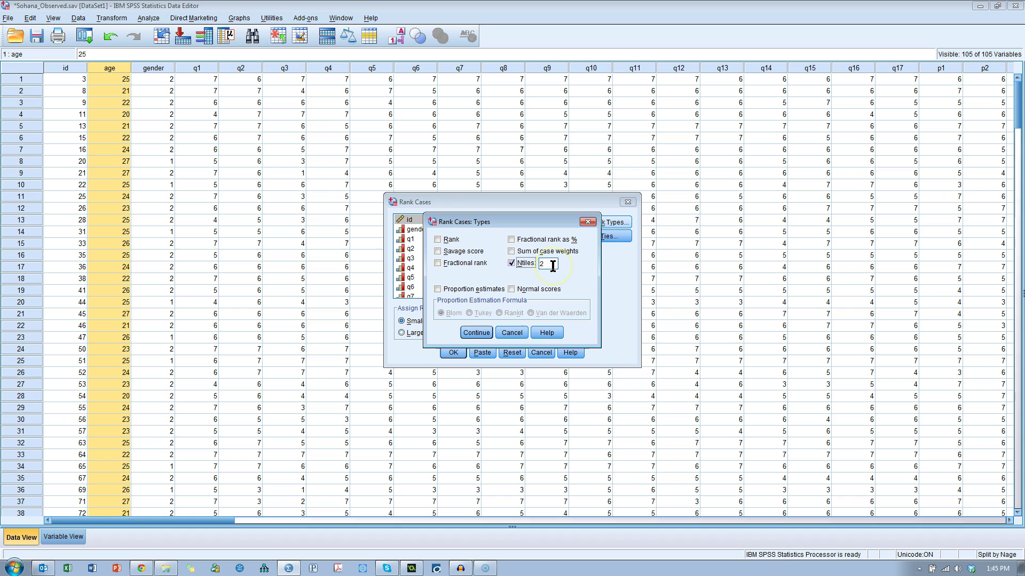
pyautogui.doubleClick(551, 267)
pyautogui.write('4')
pyautogui.press('BackSpace')
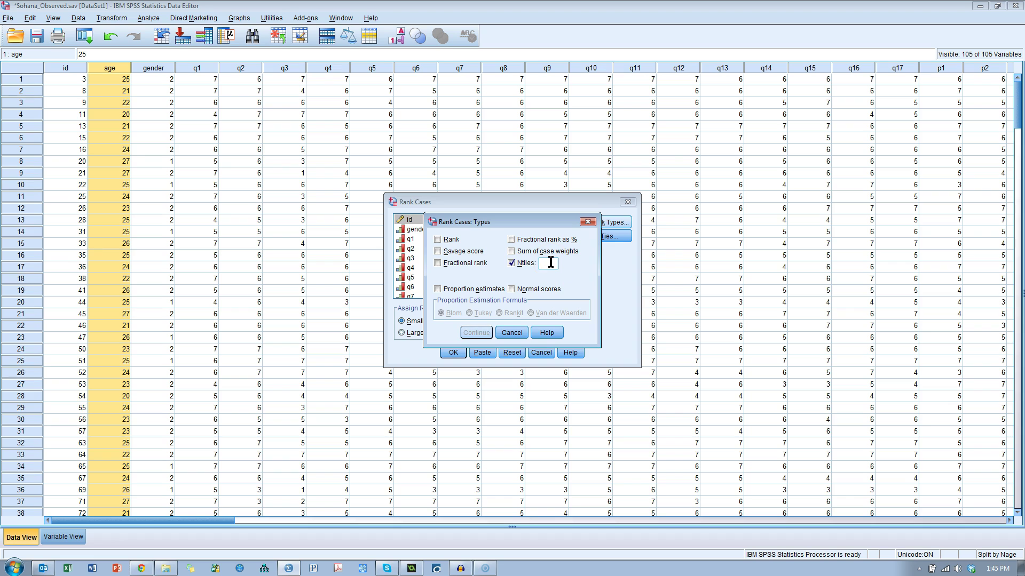
pyautogui.write('6')
pyautogui.press('BackSpace')
pyautogui.write('2')
pyautogui.click(486, 334)
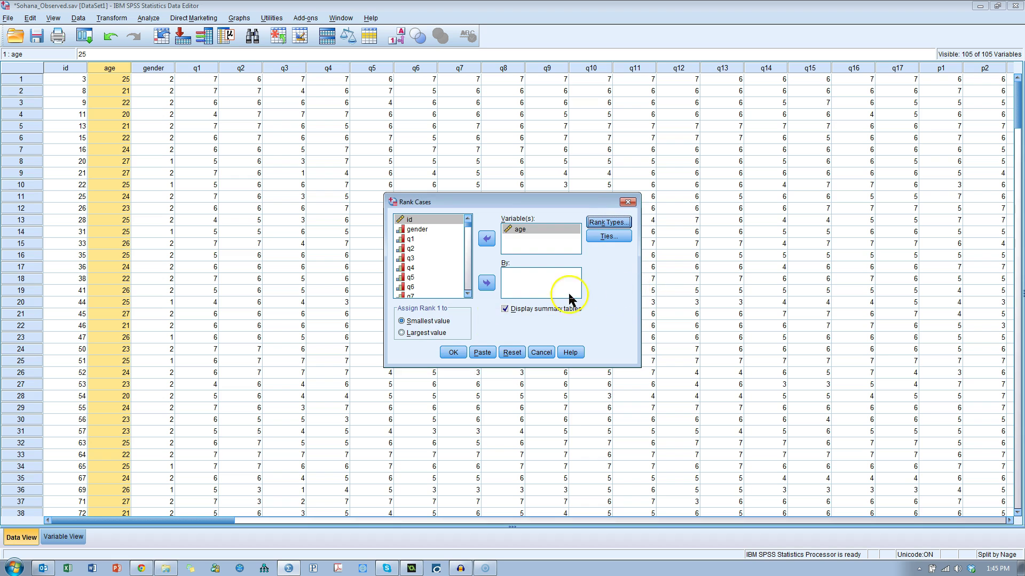
pyautogui.click(454, 353)
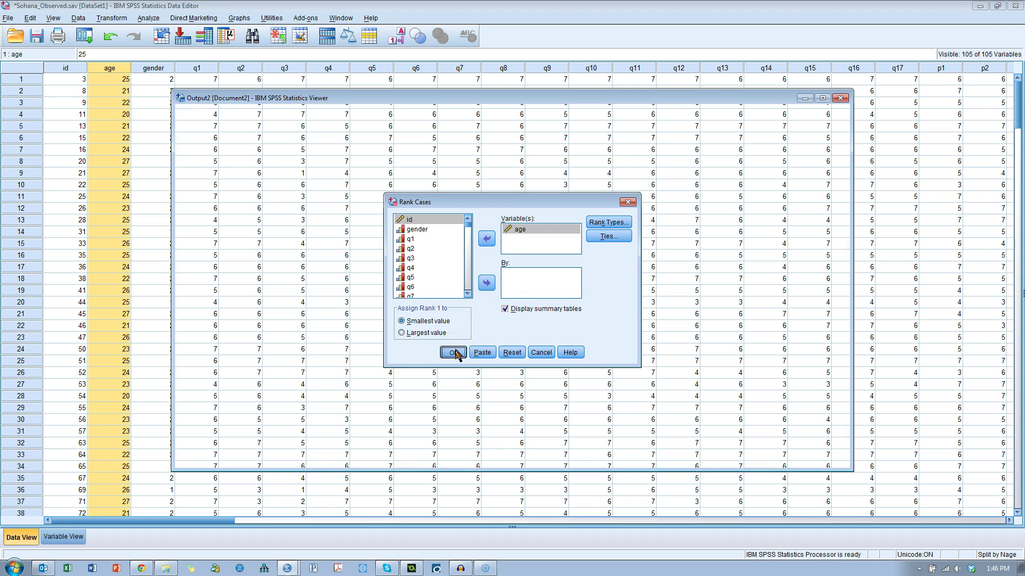
# Return to the Data Editor and jump to the new last variable, Nage.
pyautogui.click(506, 13)
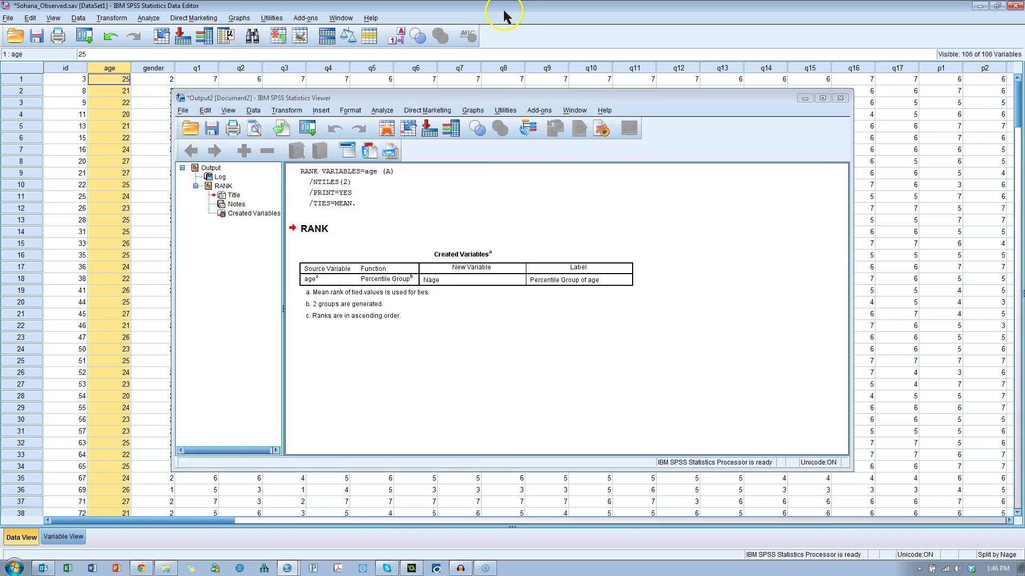
pyautogui.click(343, 84)
pyautogui.hotkey('ctrl', 'Right')
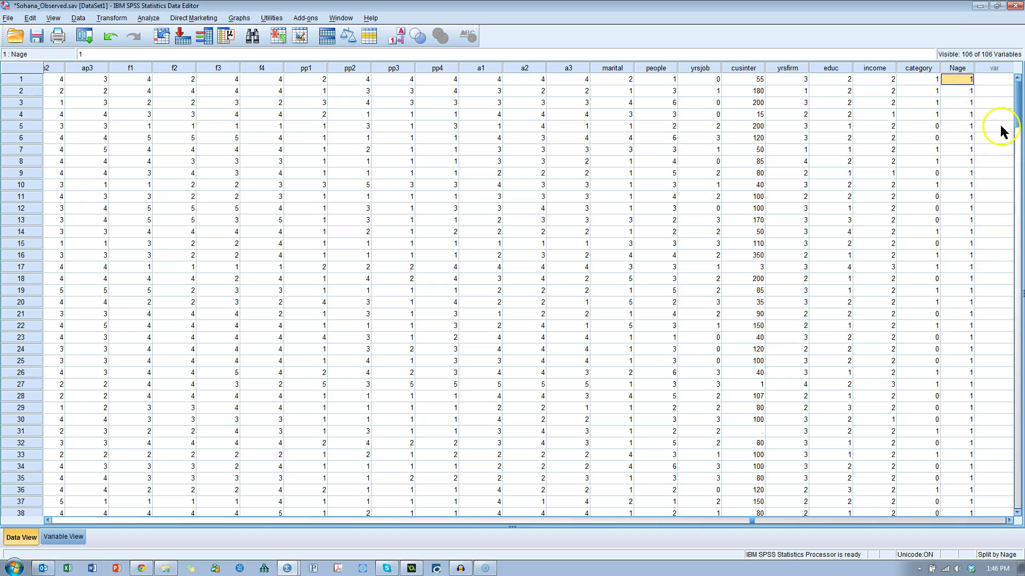
# Check the Nage and age values around rows 150–155 in the unsorted data.
pyautogui.moveTo(1018, 102); pyautogui.dragTo(1019, 291)
pyautogui.click(964, 169)
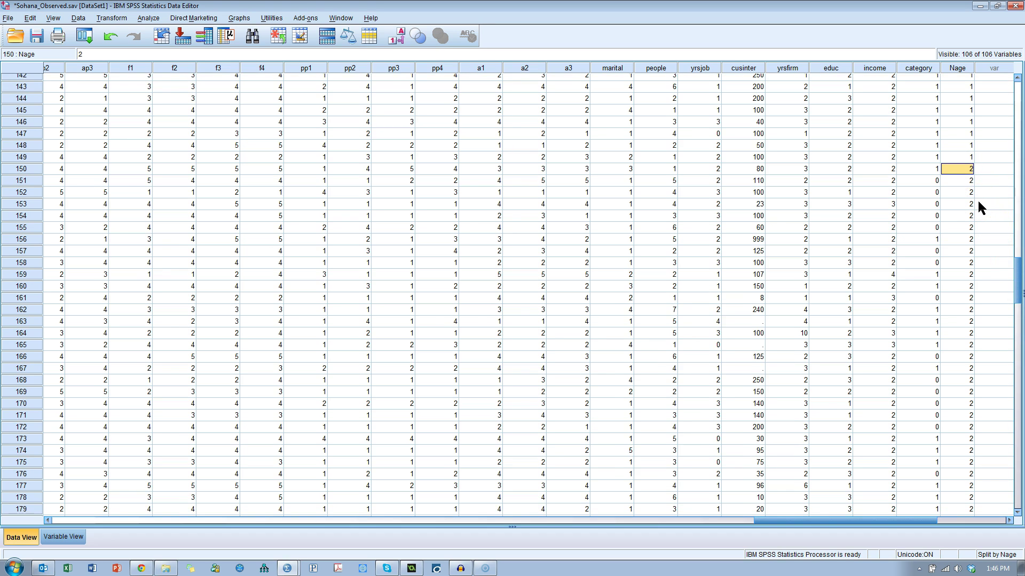
pyautogui.press('Home')
pyautogui.press('Right')
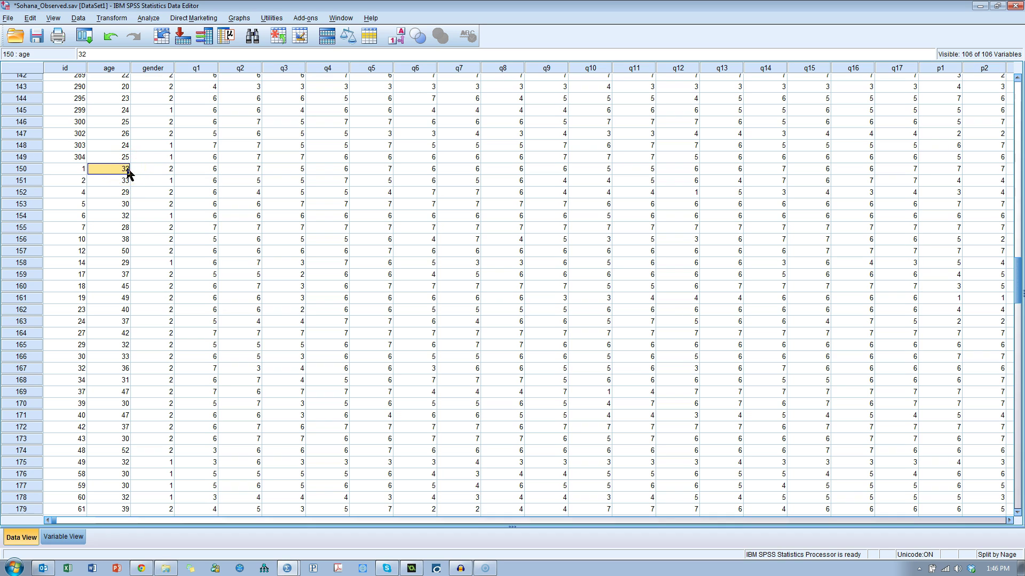
pyautogui.click(126, 228)
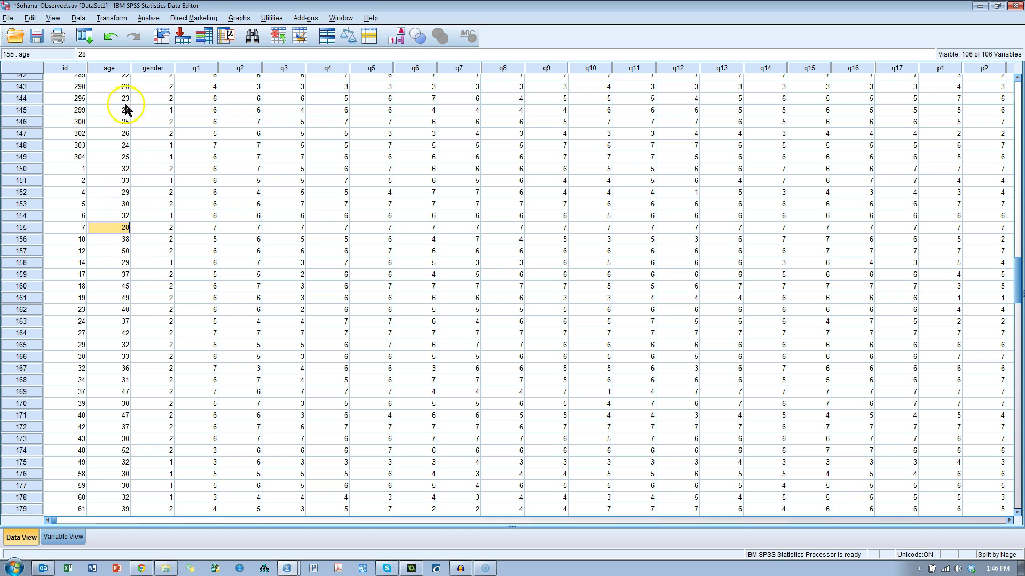
# Sort all cases by age ascending and scroll through the Nage column.
pyautogui.rightClick(119, 68)
pyautogui.click(155, 146)
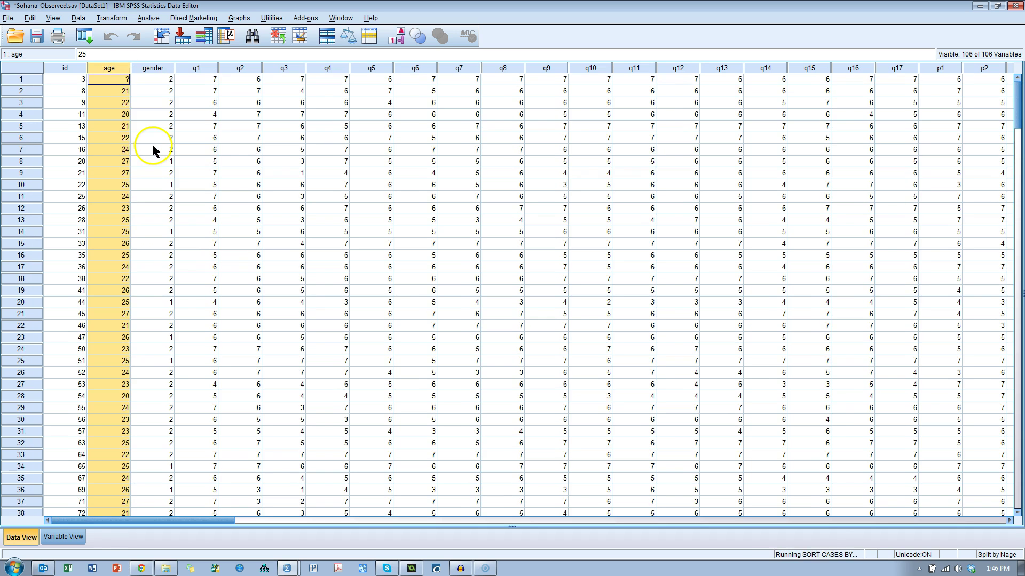
pyautogui.click(119, 149)
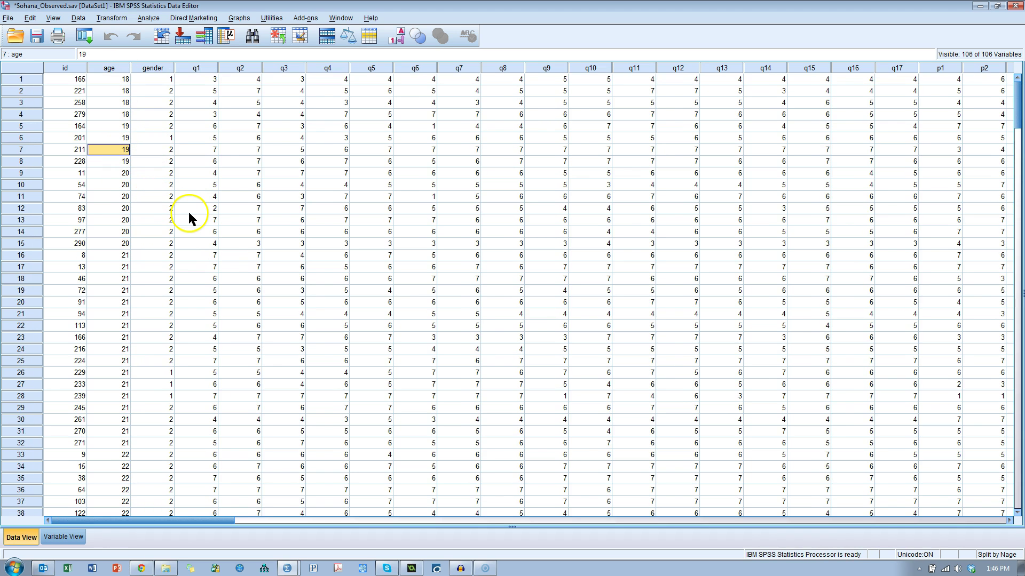
pyautogui.hotkey('ctrl', 'Right')
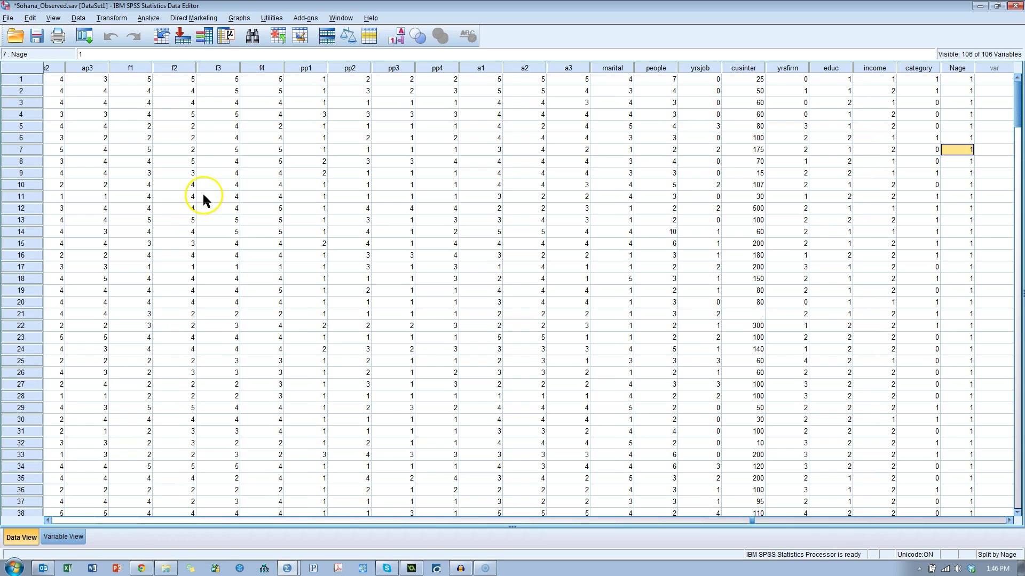
pyautogui.scroll(-6, 967, 220)
pyautogui.scroll(-20, 967, 221)
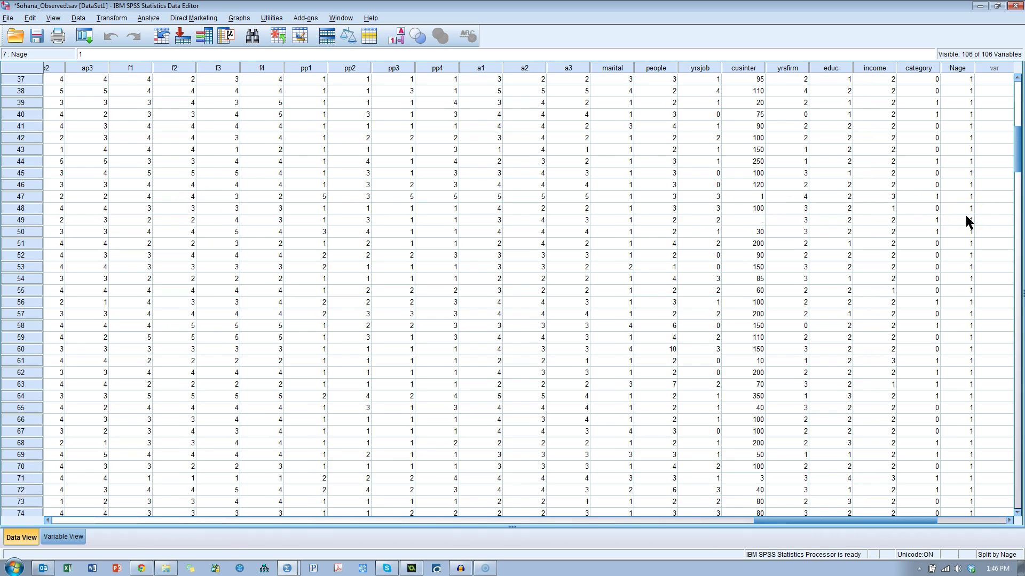
pyautogui.scroll(-18, 966, 220)
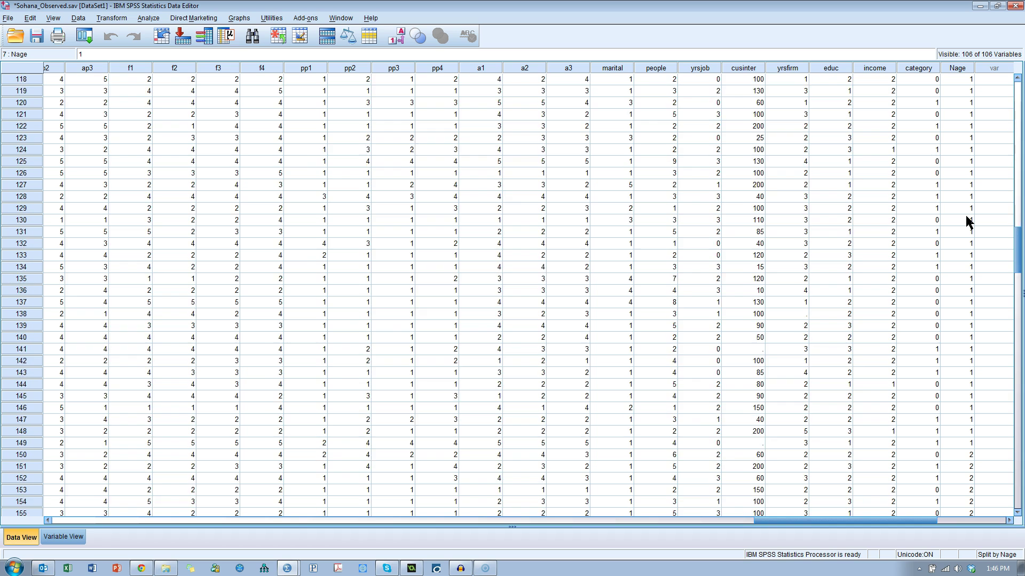
# Confirm Nage changes groups where age goes from 27 (case 149) to 28 (case 150).
pyautogui.click(967, 140)
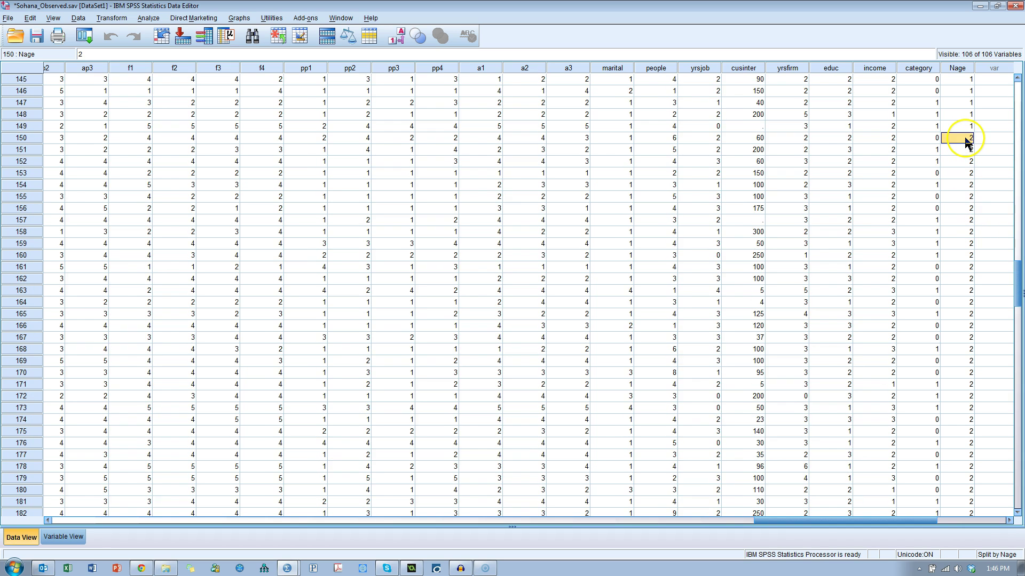
pyautogui.press('Home')
pyautogui.press('Right')
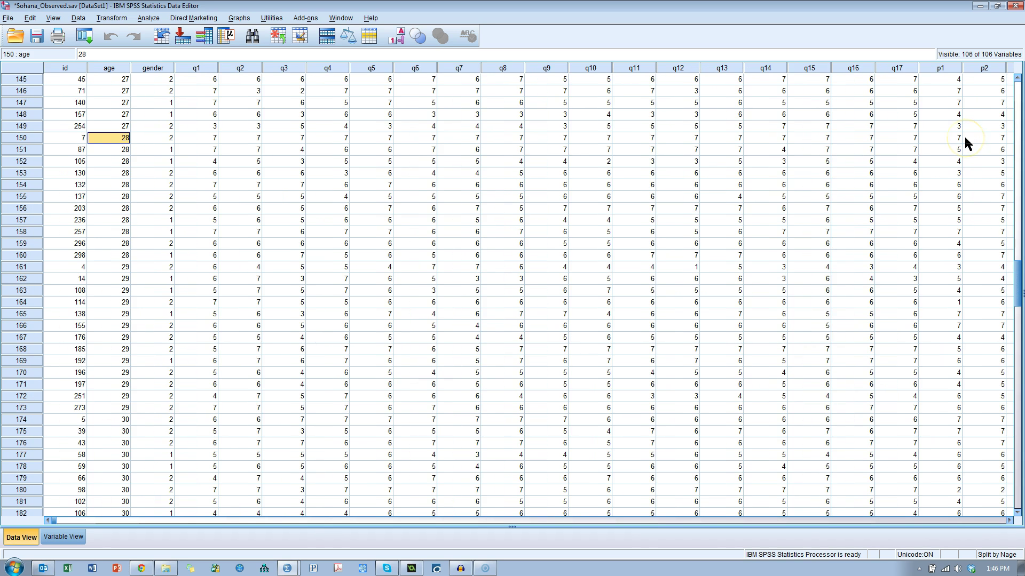
pyautogui.click(120, 126)
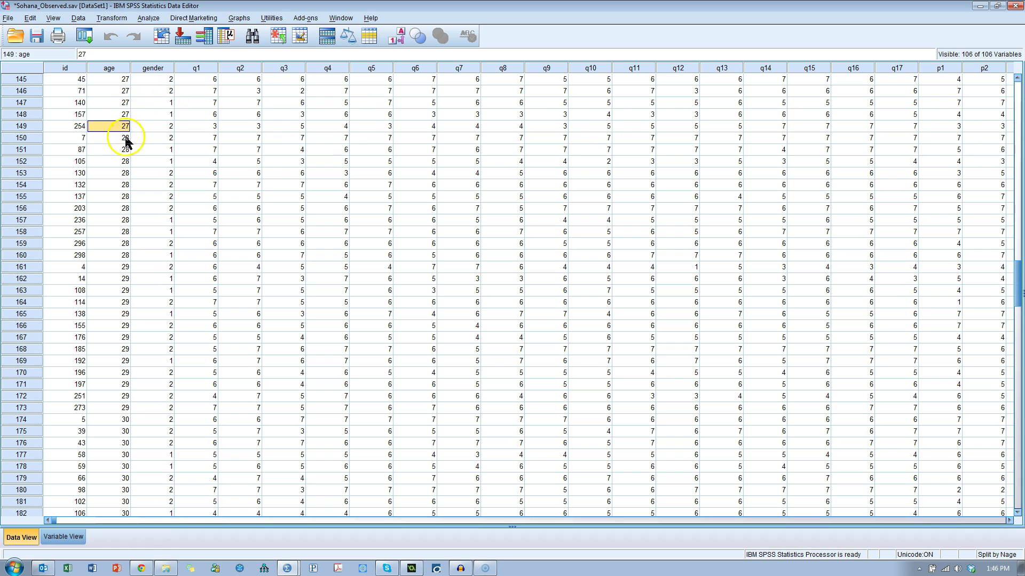
pyautogui.click(122, 138)
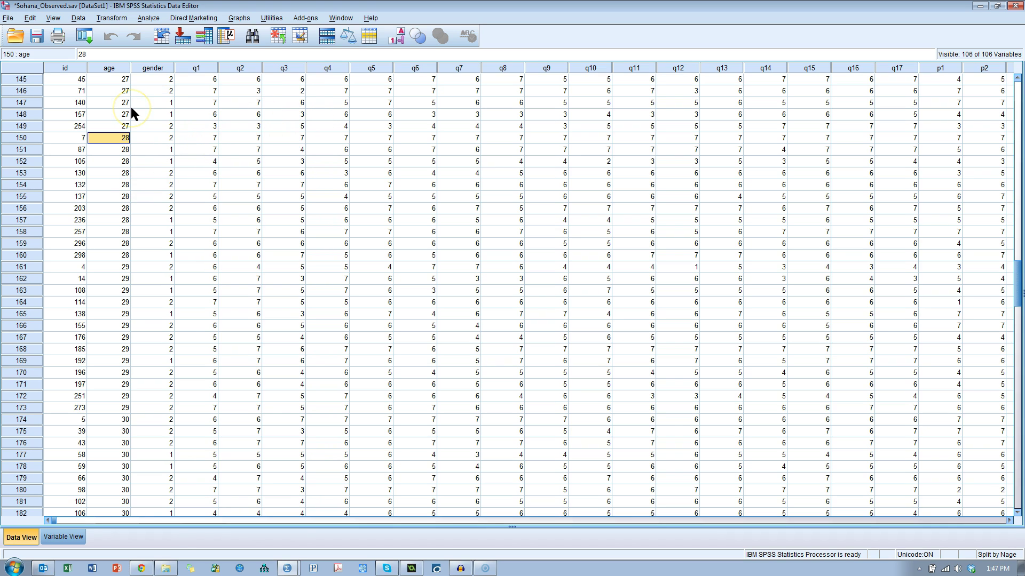
# In Variable View, give Nage the value labels 1 = Young and 2 = Old.
pyautogui.click(79, 539)
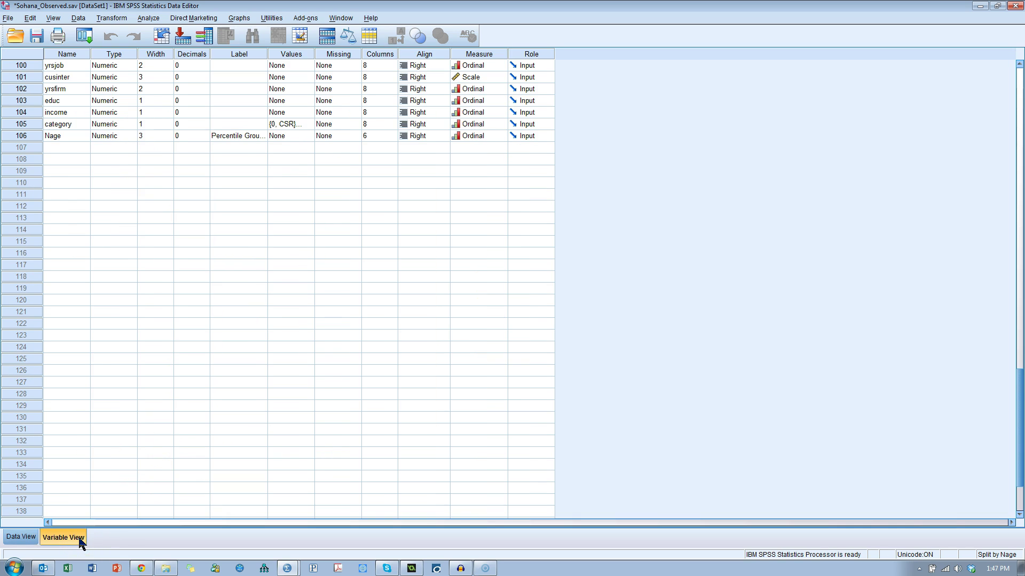
pyautogui.click(59, 136)
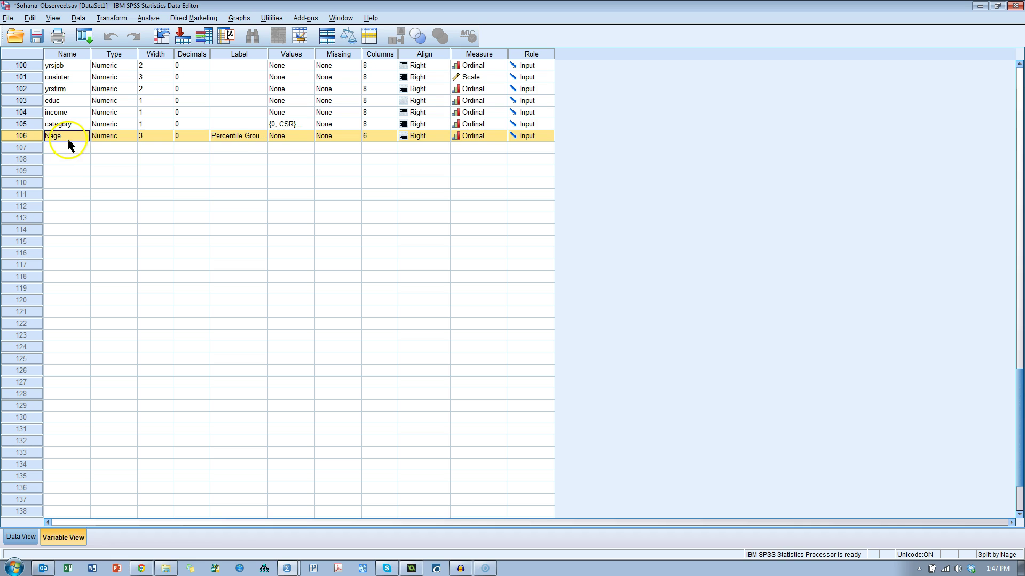
pyautogui.click(290, 136)
pyautogui.click(309, 135)
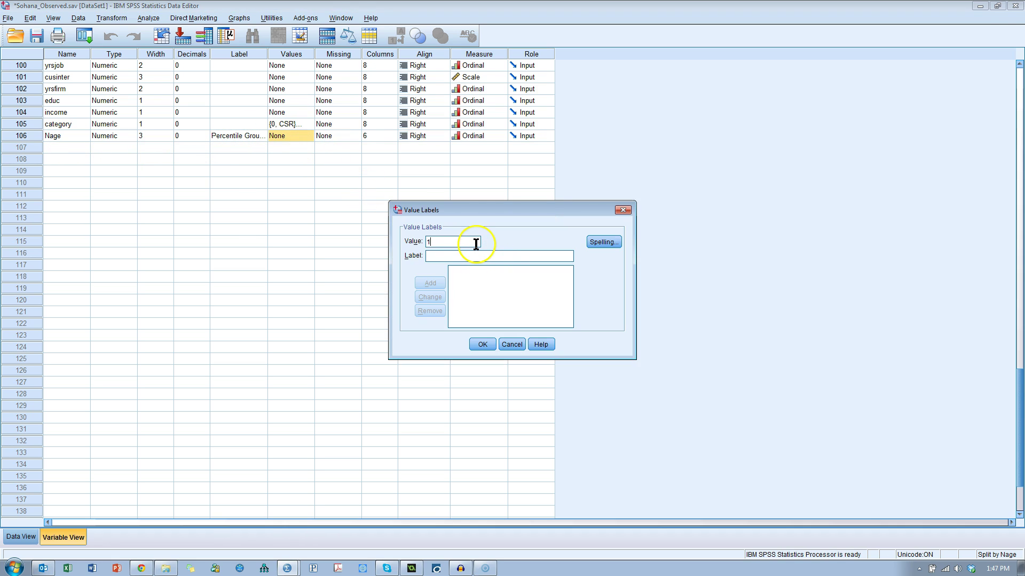
pyautogui.write('Y')
pyautogui.press('BackSpace')
pyautogui.write('Young')
pyautogui.press('Return')
pyautogui.write('Old')
pyautogui.press('Return')
pyautogui.click(483, 344)
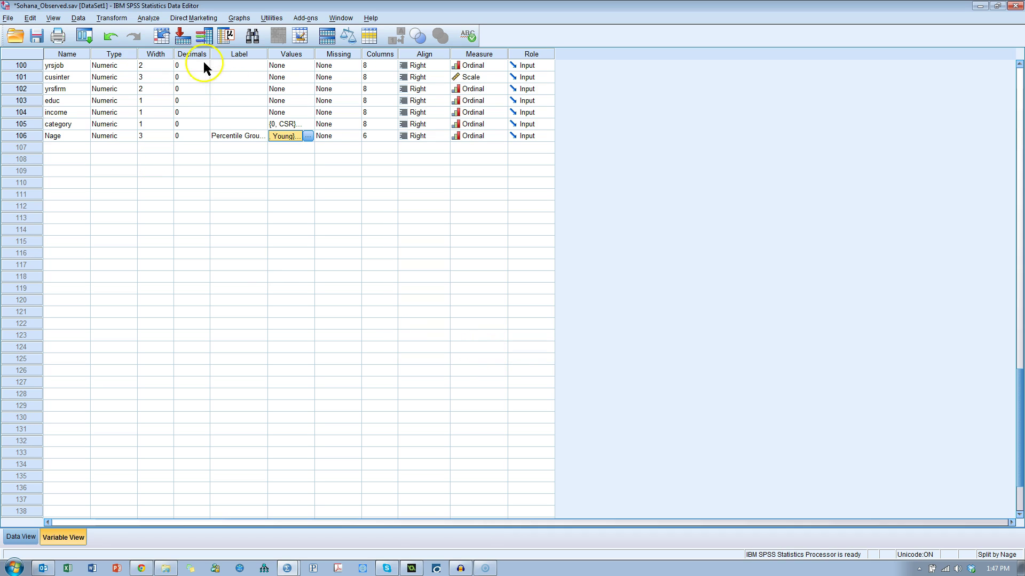
# Apply Split File with Compare groups, based on the Nage variable.
pyautogui.click(85, 37)
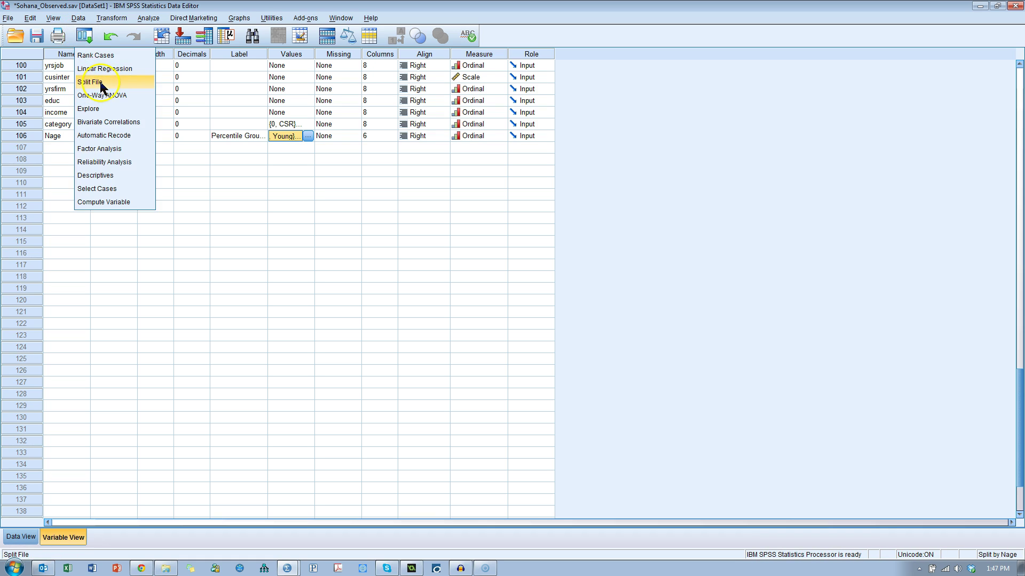
pyautogui.click(80, 20)
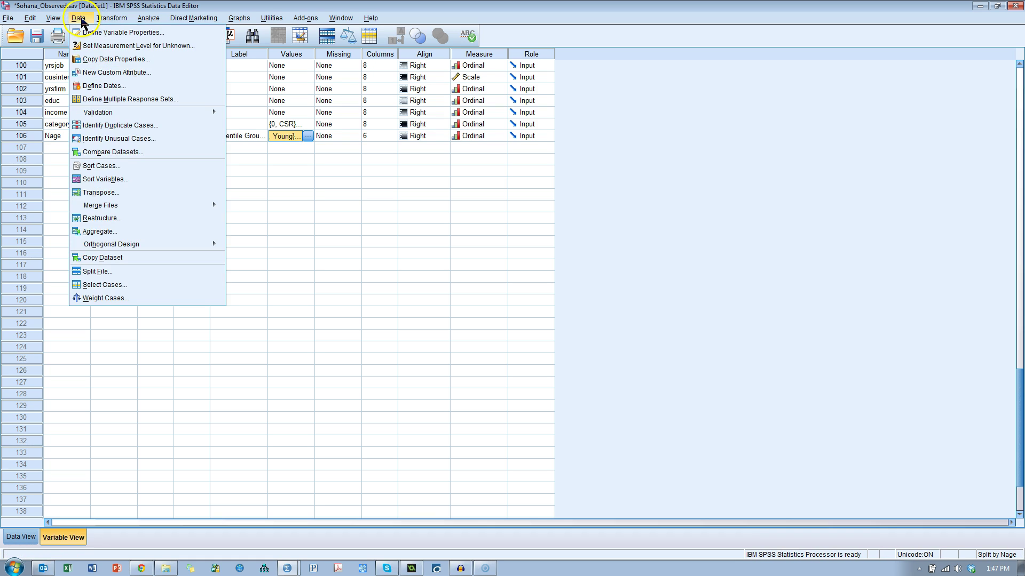
pyautogui.click(126, 271)
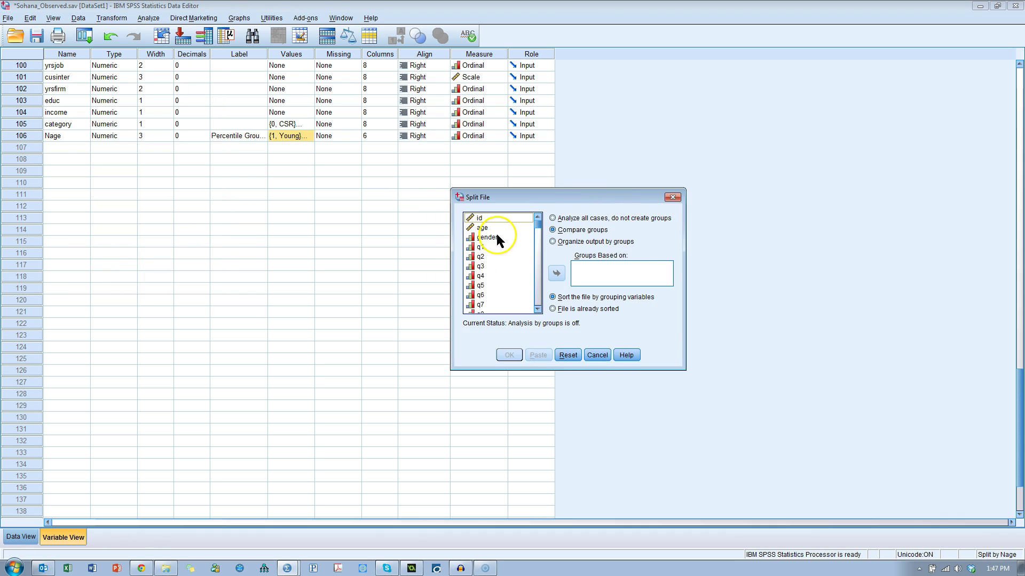
pyautogui.moveTo(537, 225); pyautogui.dragTo(544, 314)
pyautogui.click(489, 309)
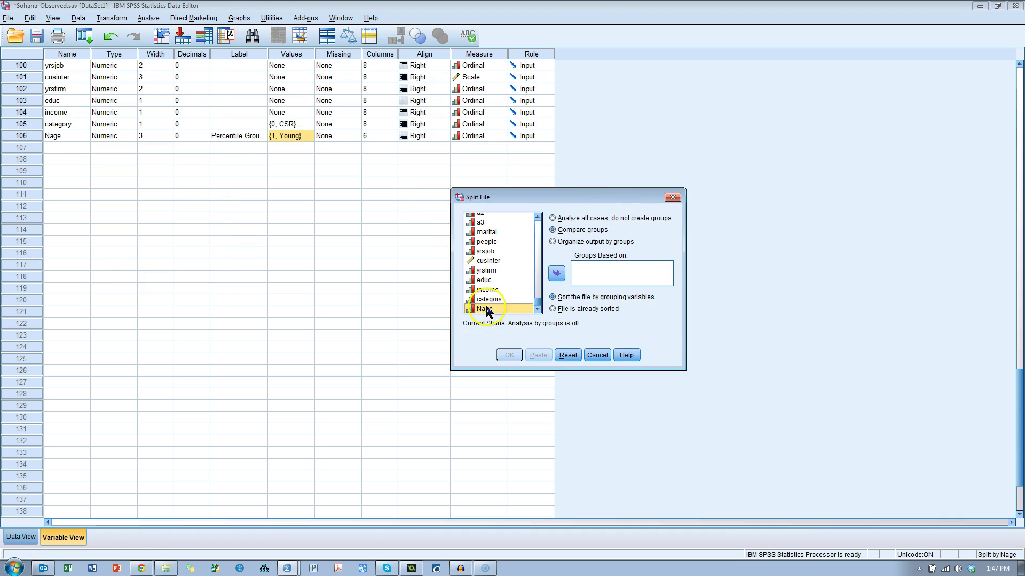
pyautogui.click(556, 274)
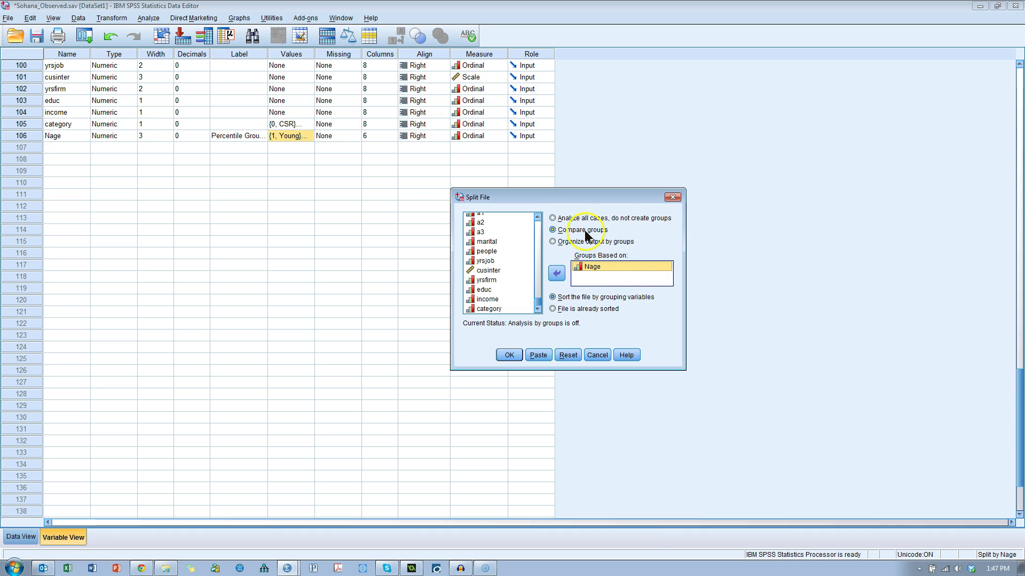
pyautogui.click(508, 355)
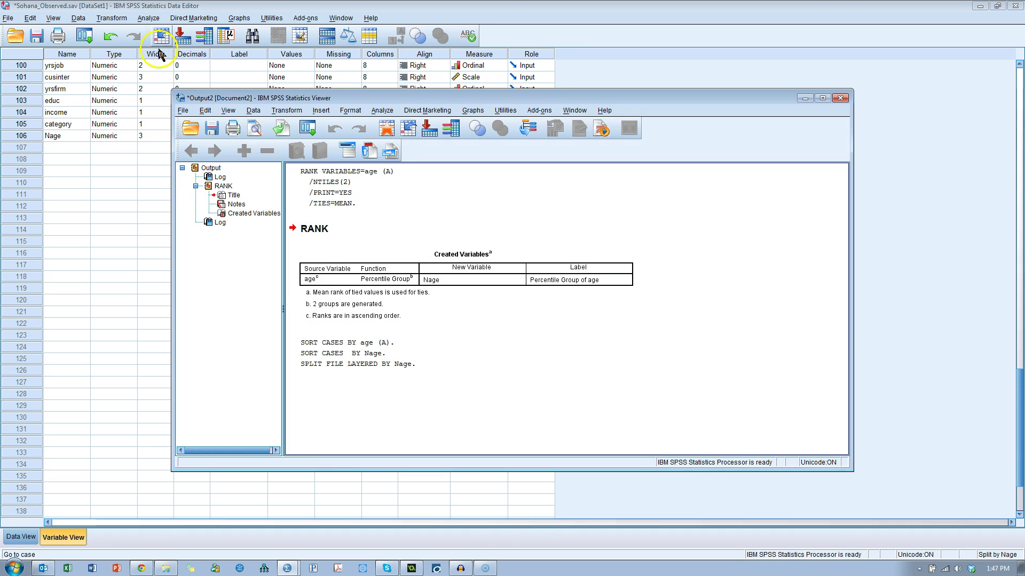
# Run a Linear Regression with sw1 as dependent and bm1–bm6 as independents.
pyautogui.click(382, 111)
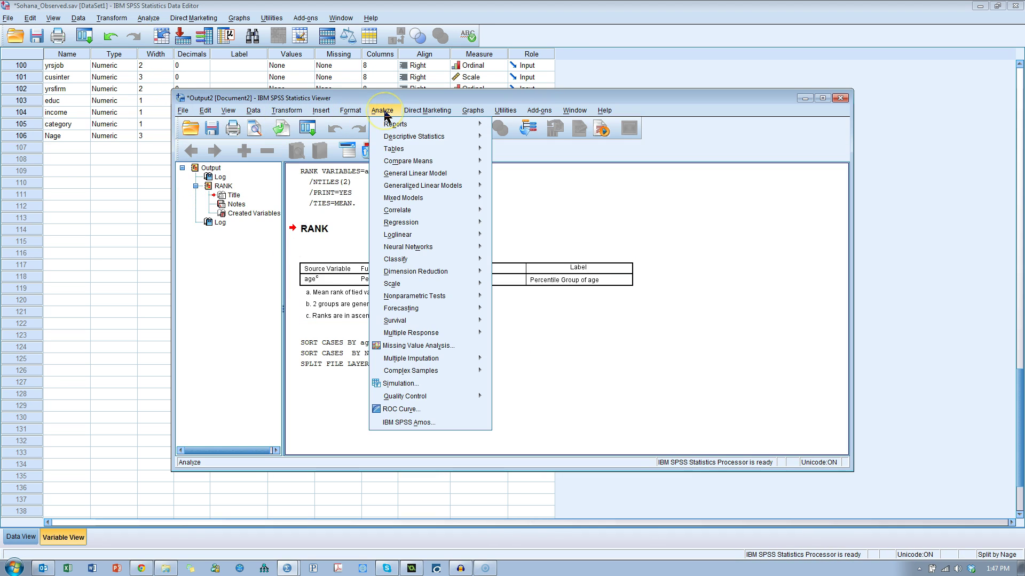
pyautogui.moveTo(470, 222)
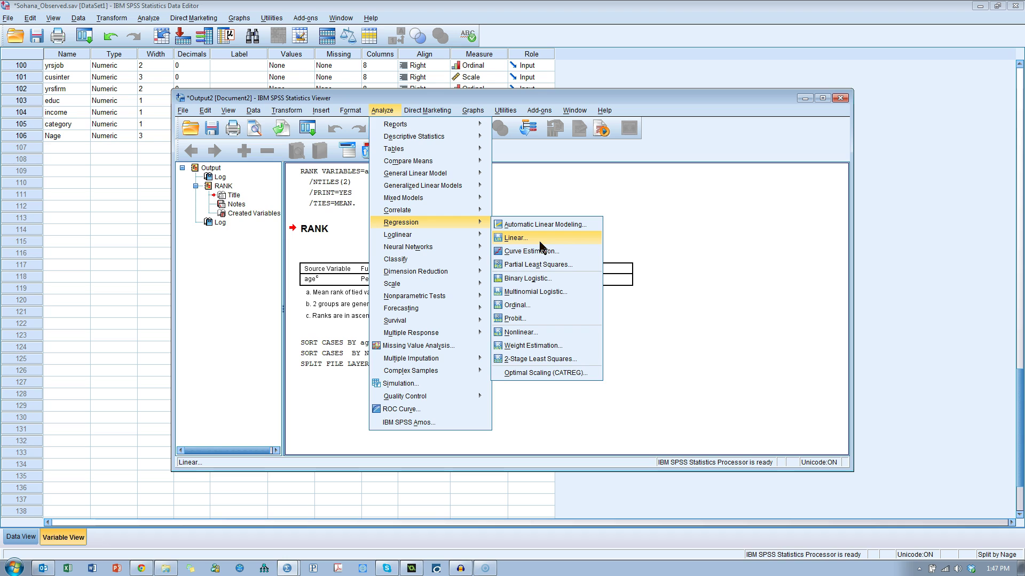
pyautogui.click(540, 243)
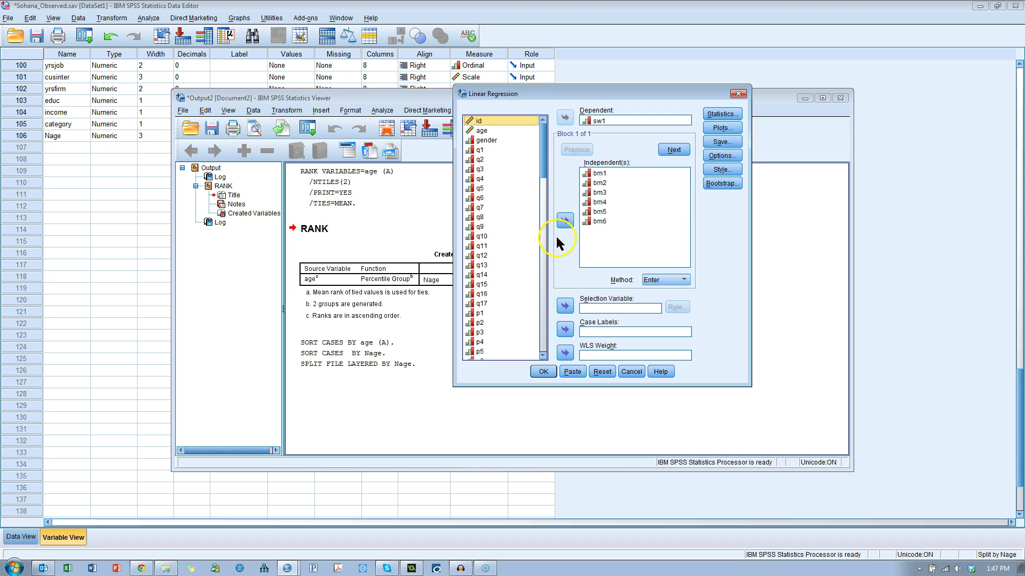
pyautogui.click(588, 175)
pyautogui.moveTo(626, 99); pyautogui.dragTo(491, 141)
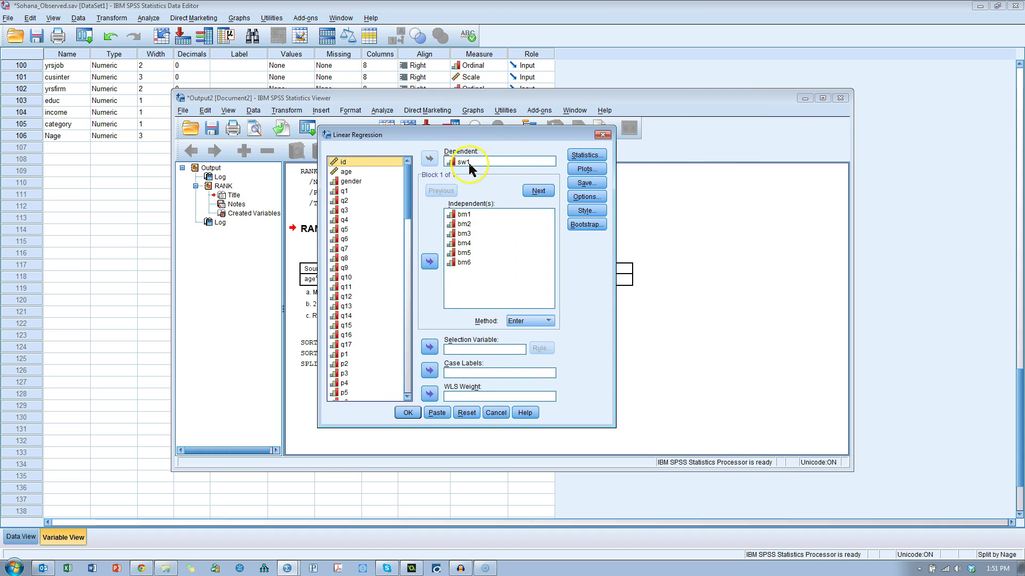
pyautogui.click(480, 244)
pyautogui.click(596, 155)
pyautogui.click(407, 413)
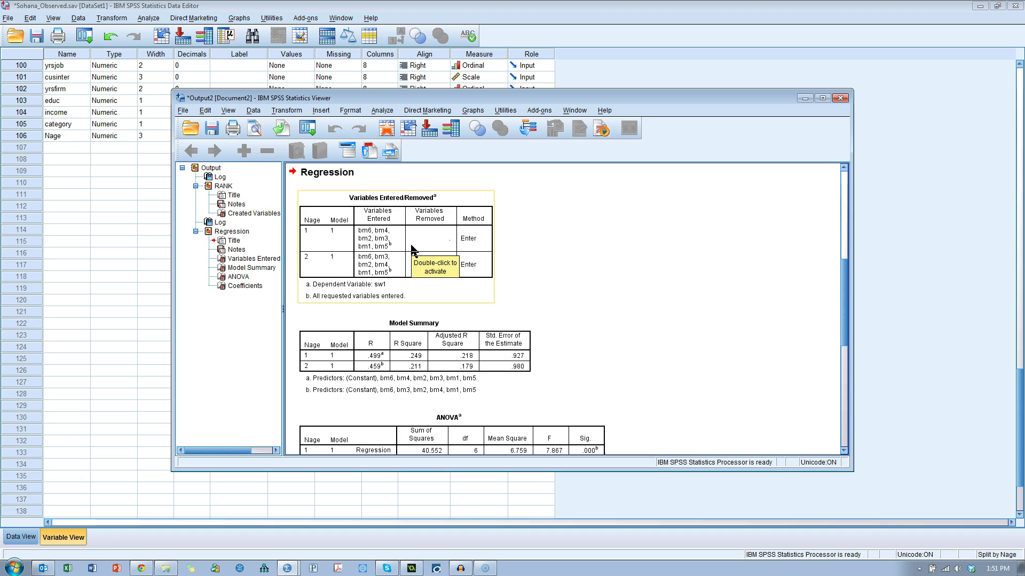
pyautogui.click(302, 237)
pyautogui.click(307, 257)
pyautogui.click(430, 365)
pyautogui.click(378, 368)
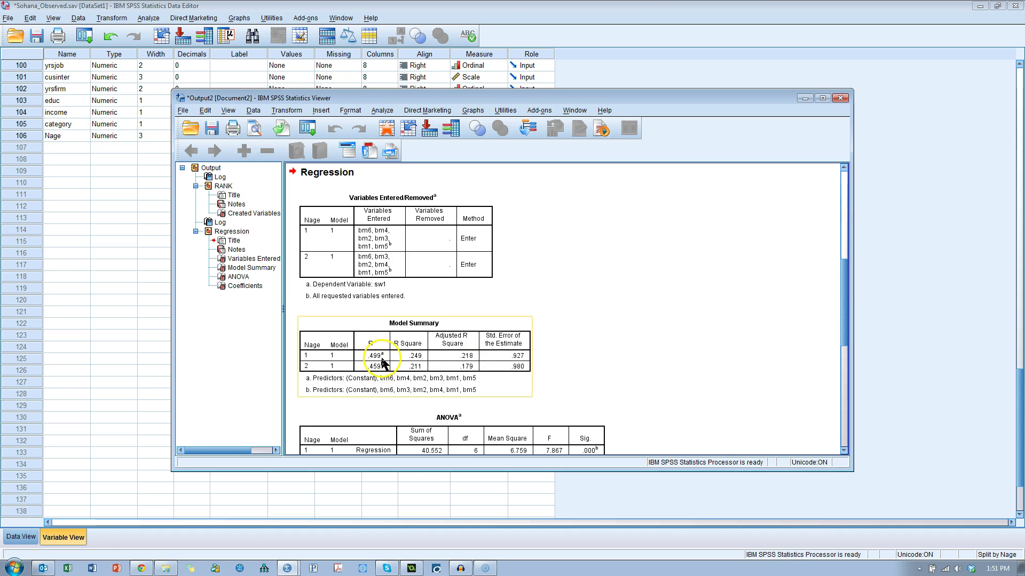
pyautogui.click(818, 309)
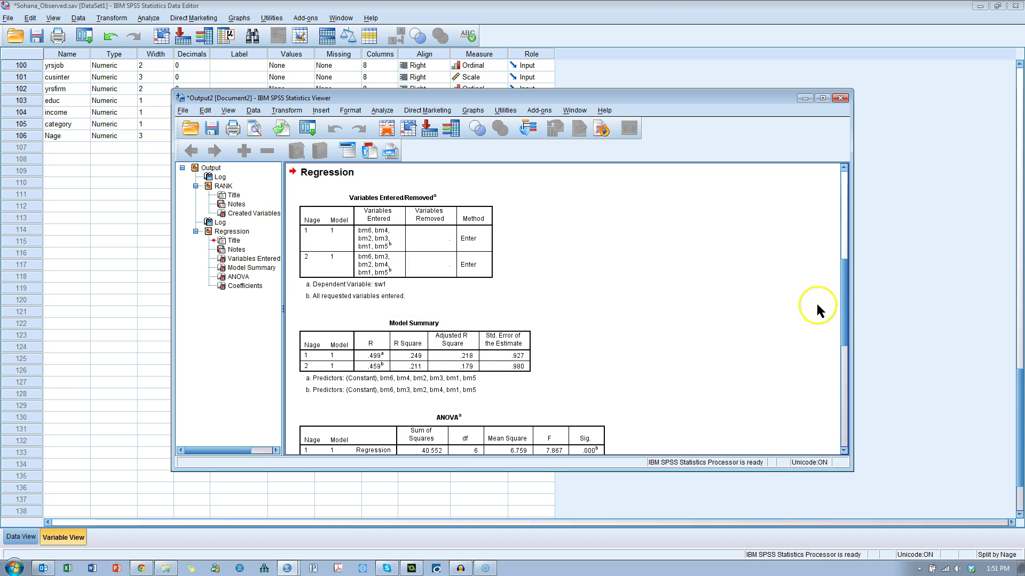
pyautogui.moveTo(847, 304); pyautogui.dragTo(845, 343)
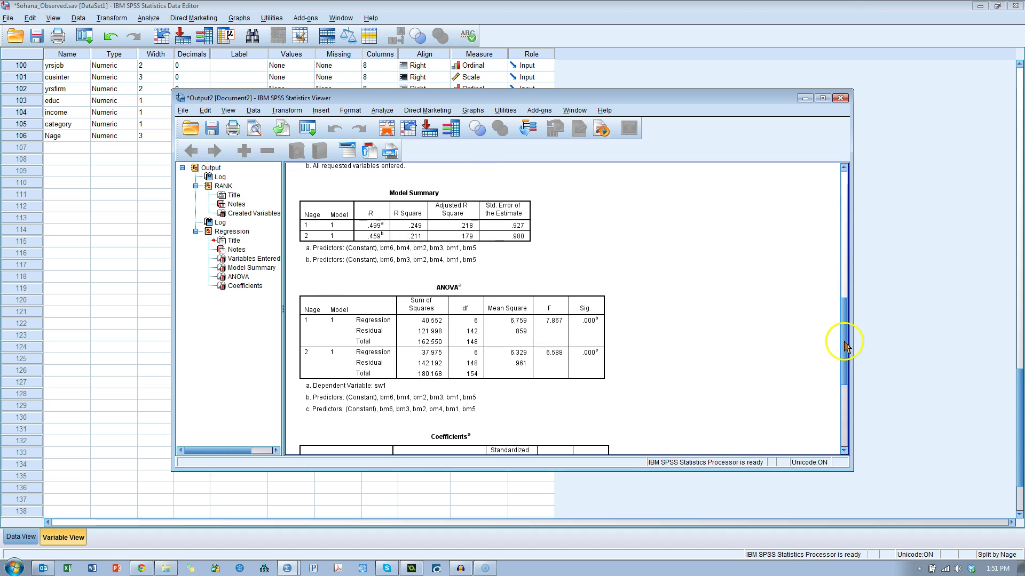
pyautogui.click(548, 349)
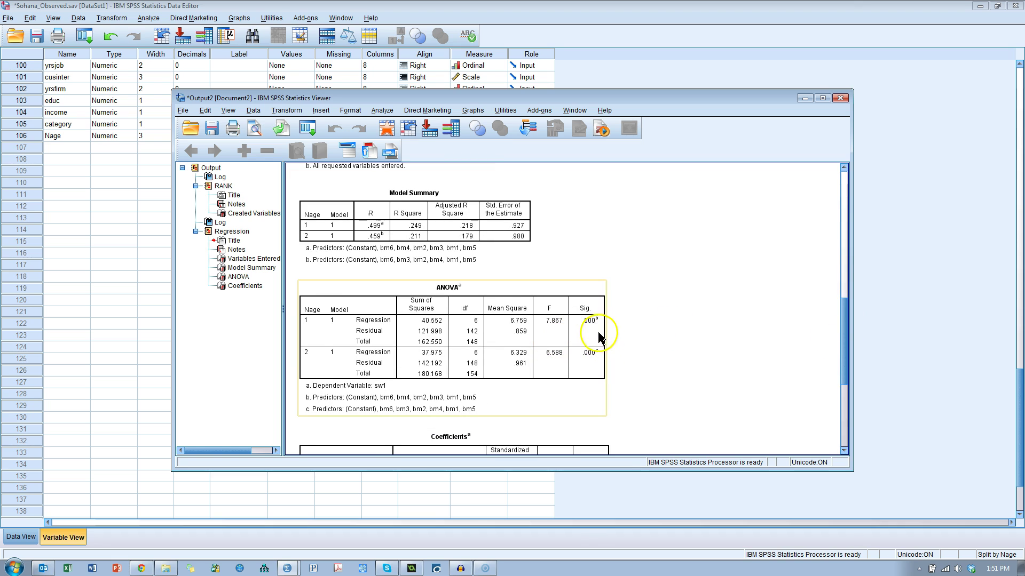
pyautogui.click(693, 342)
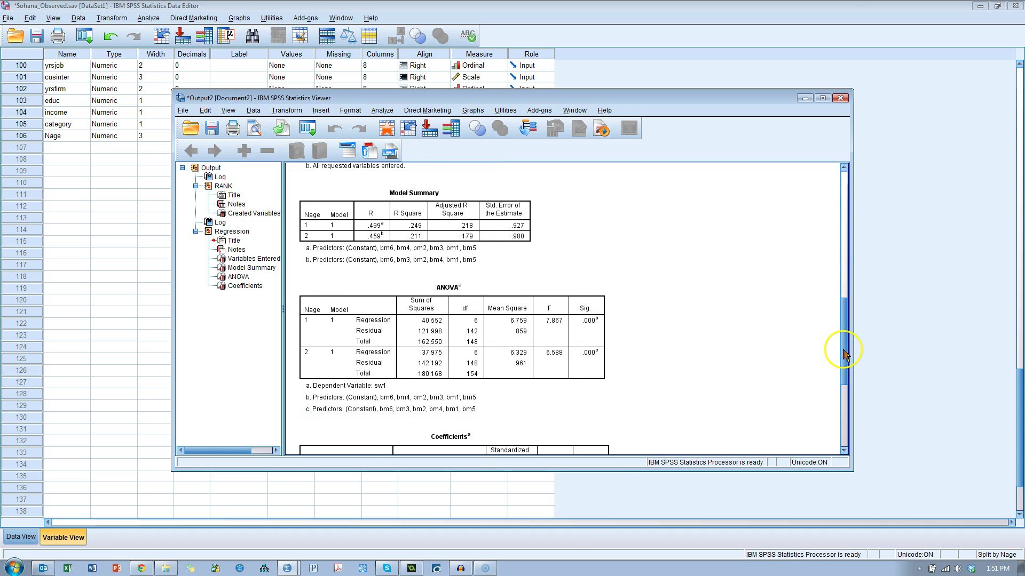
pyautogui.moveTo(841, 345); pyautogui.dragTo(849, 437)
pyautogui.click(596, 339)
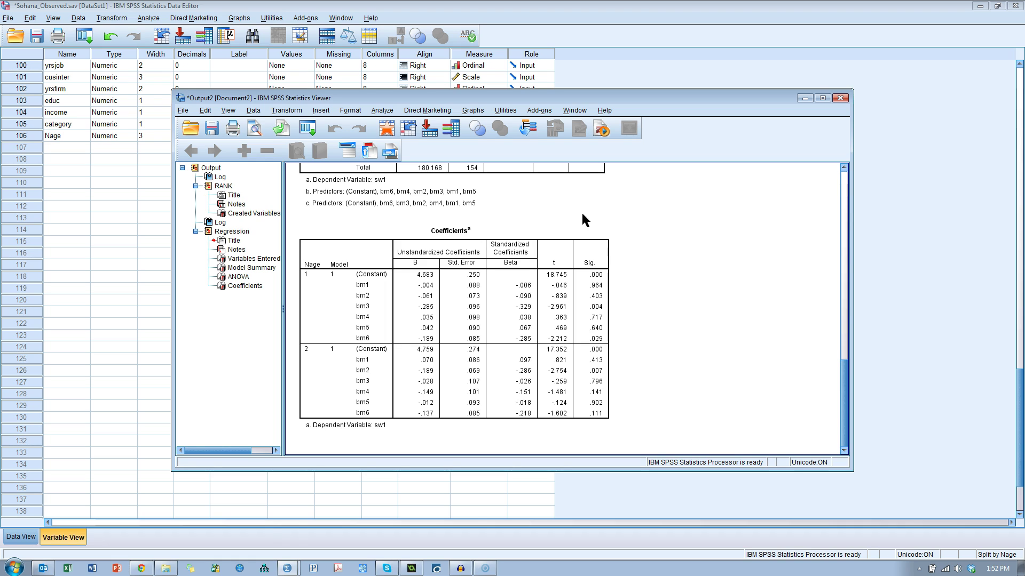
# Reopen Split File from recent dialogs and reset it to Analyze all cases.
pyautogui.click(308, 129)
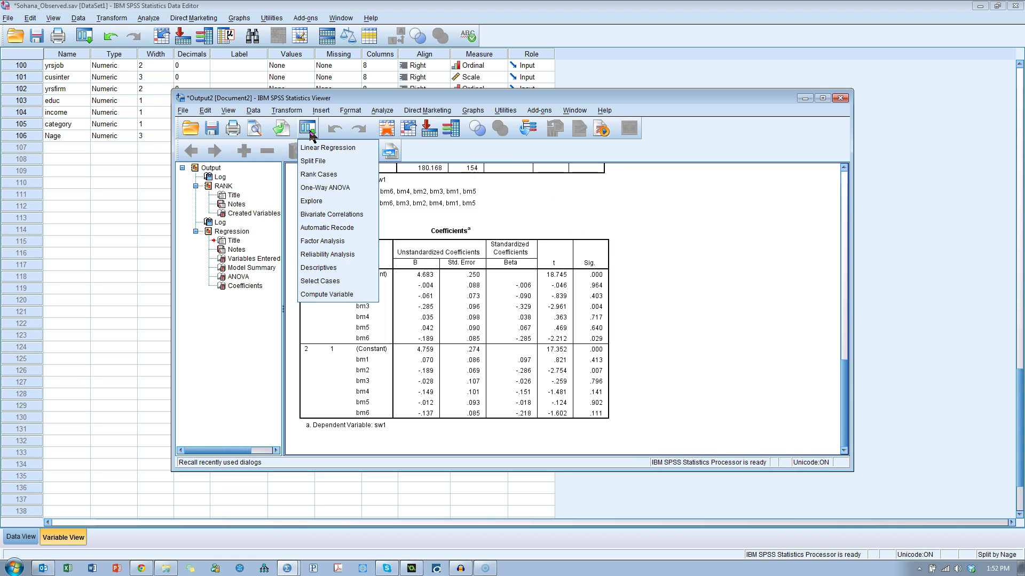
pyautogui.click(320, 161)
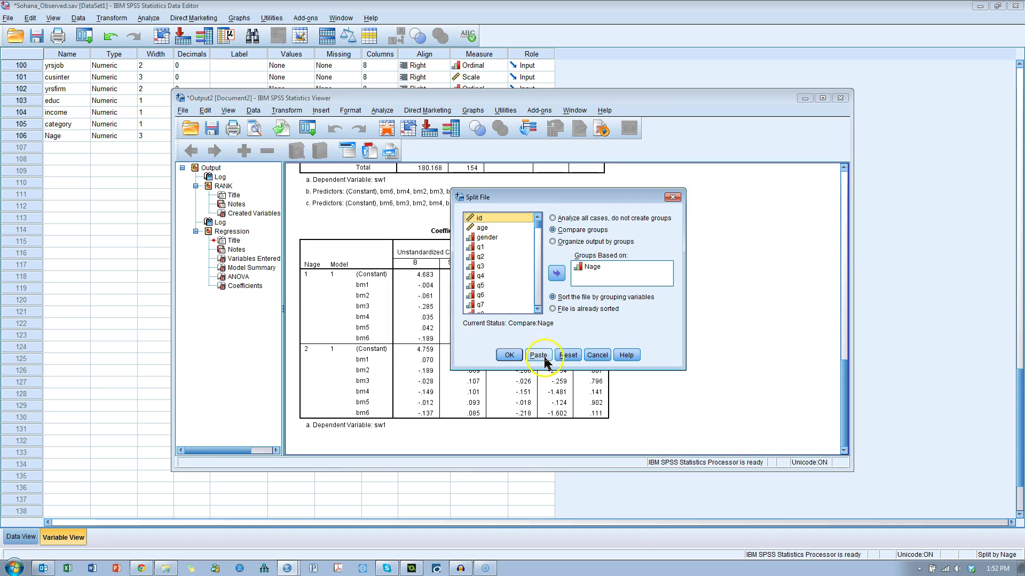
pyautogui.click(568, 356)
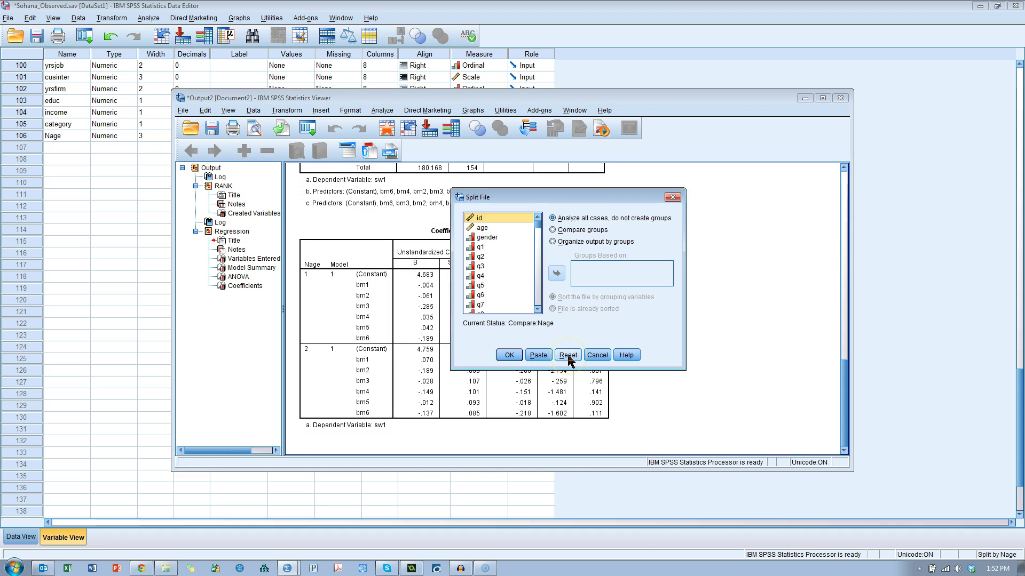
pyautogui.click(513, 358)
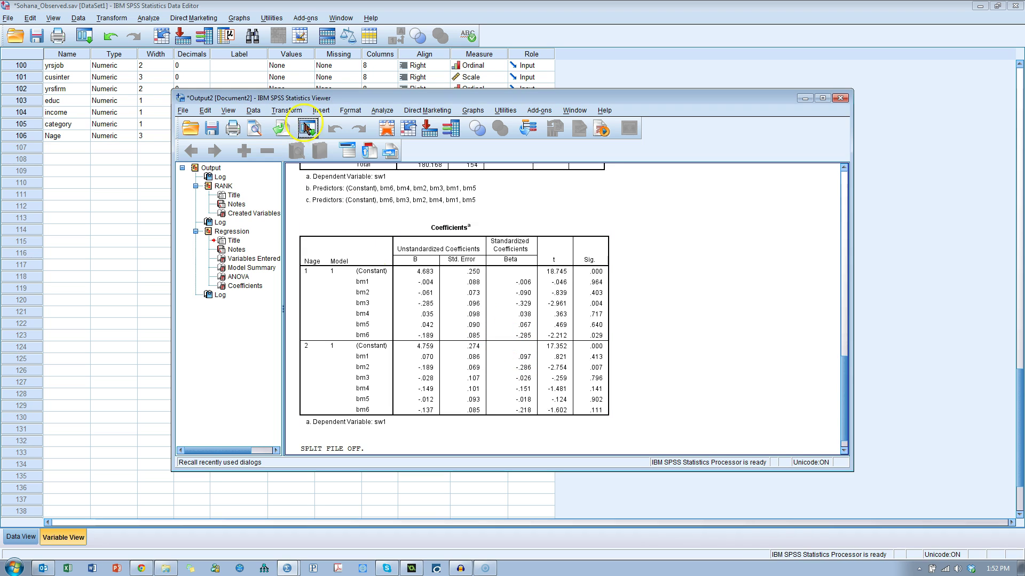
# Run One-Way ANOVA on income, yrsjob and sw1–sw3 with Nage as the factor.
pyautogui.click(381, 110)
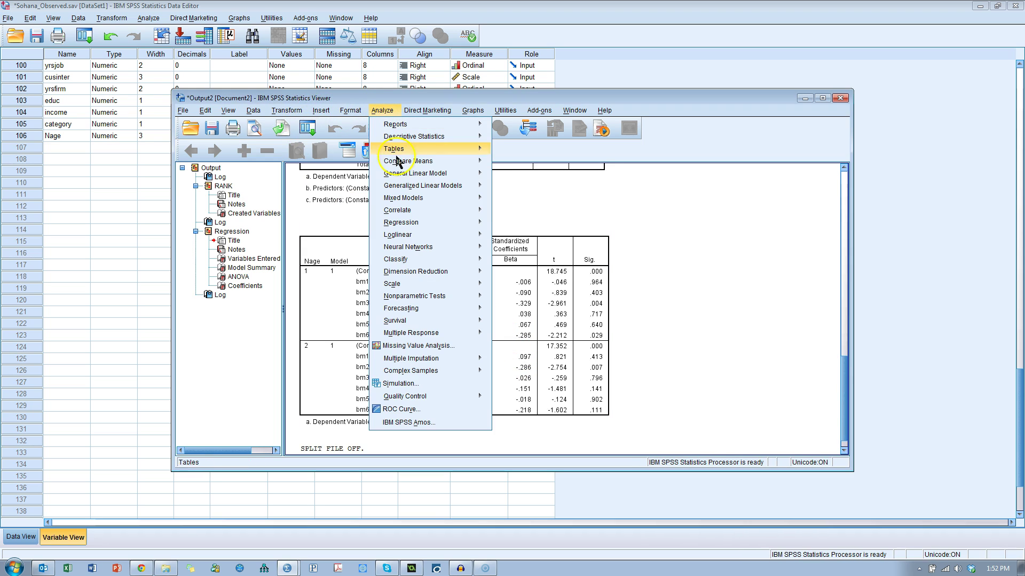
pyautogui.moveTo(399, 163)
pyautogui.click(531, 217)
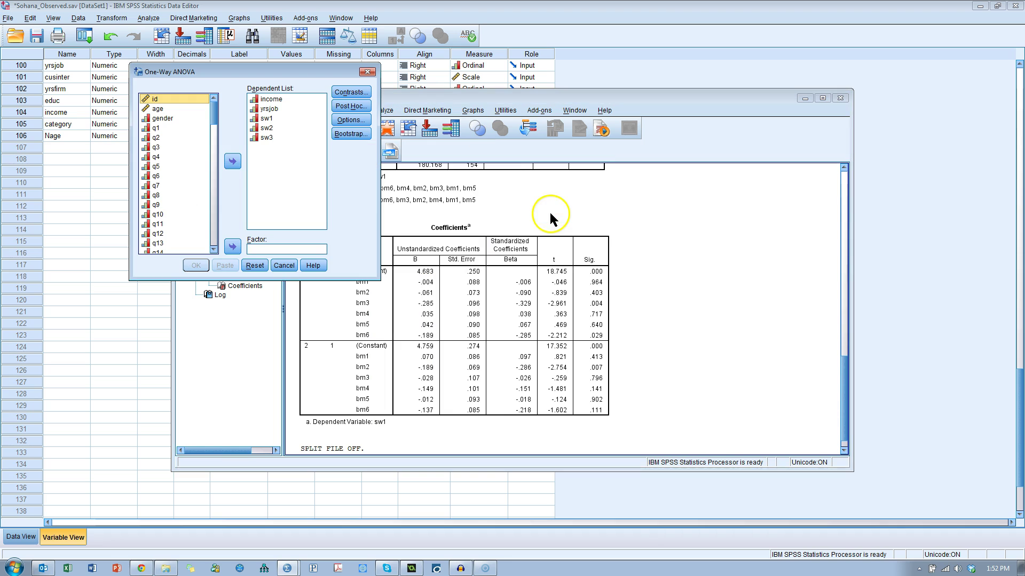
pyautogui.click(269, 99)
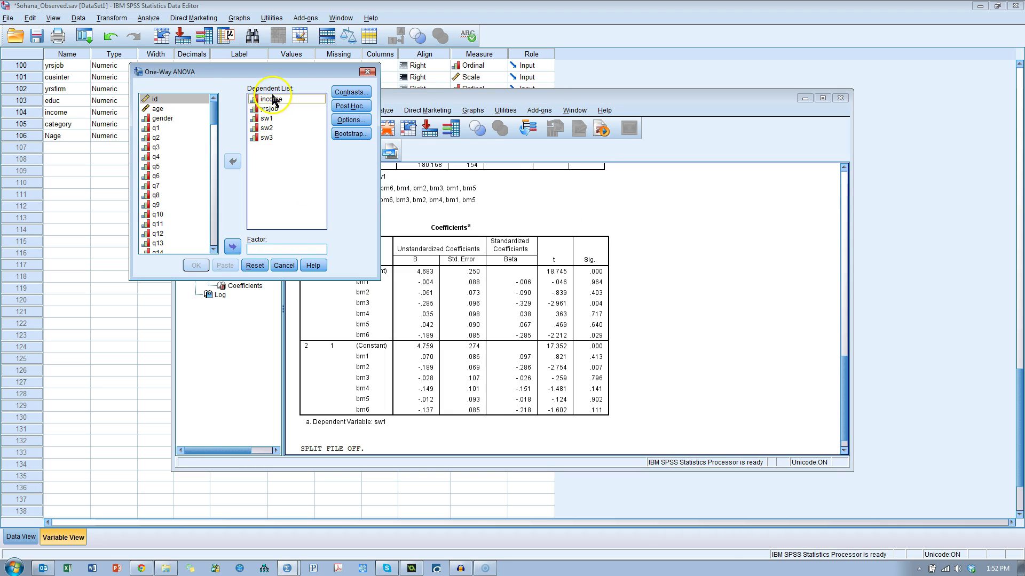
pyautogui.click(266, 137)
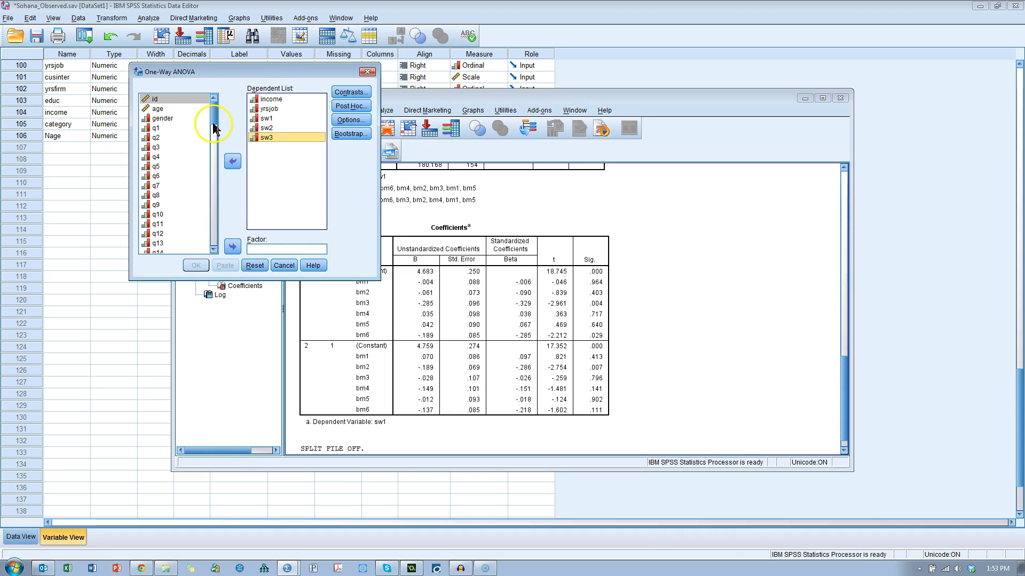
pyautogui.moveTo(213, 120); pyautogui.dragTo(208, 248)
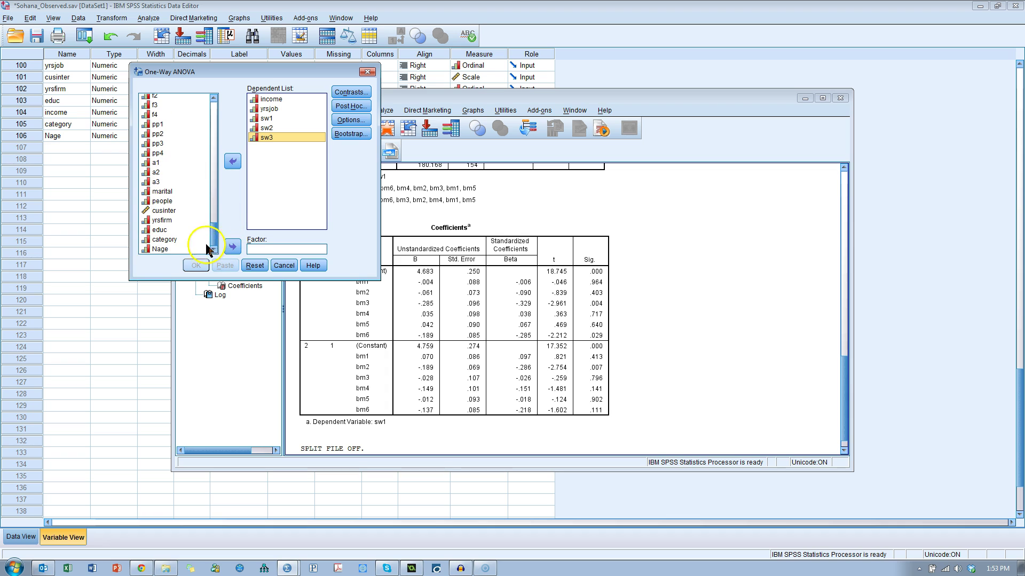
pyautogui.click(160, 249)
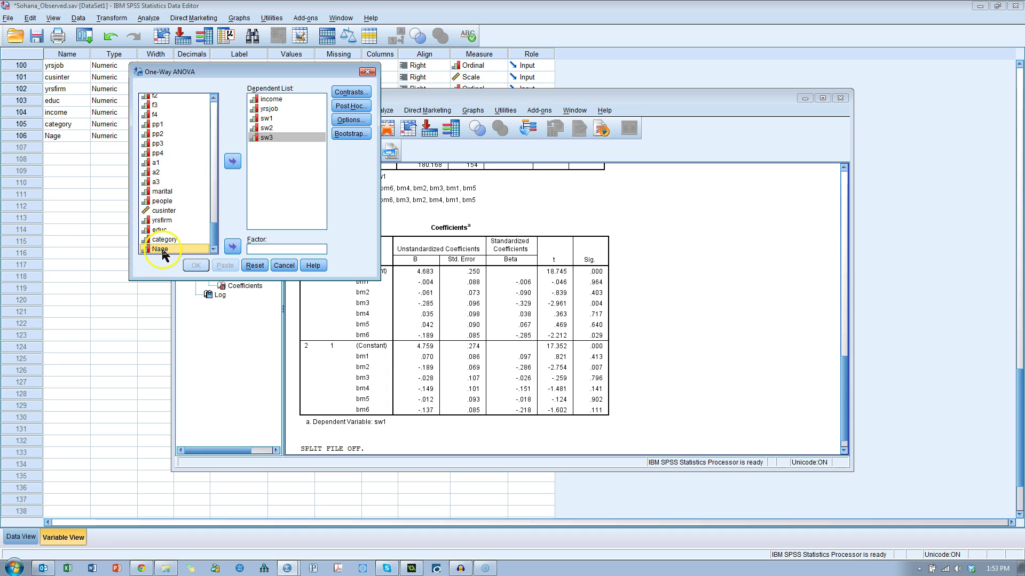
pyautogui.click(232, 247)
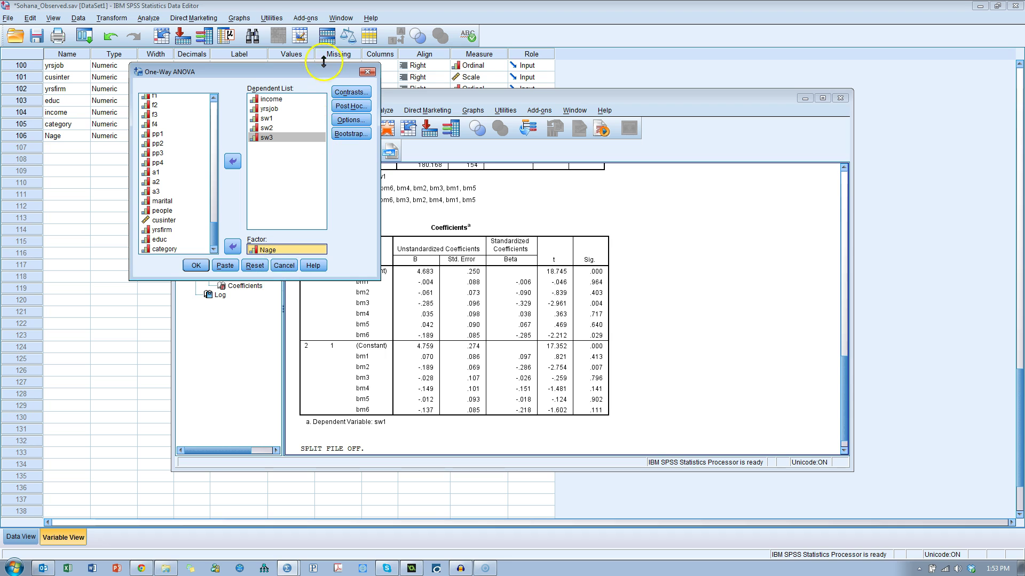
pyautogui.click(196, 265)
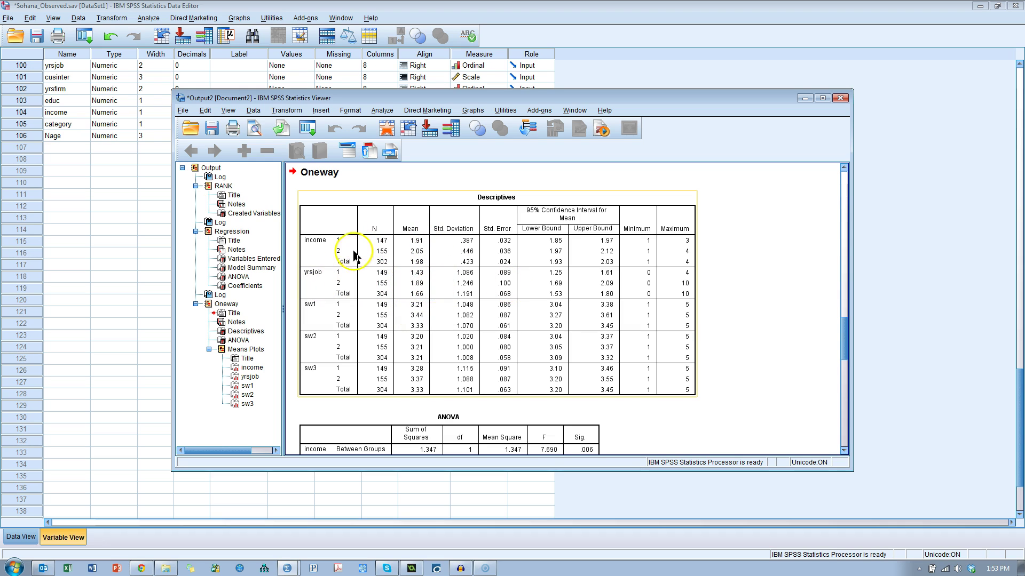
pyautogui.moveTo(841, 336)
pyautogui.mouseDown()
pyautogui.moveTo(852, 369)
pyautogui.moveTo(842, 366)
pyautogui.moveTo(843, 349)
pyautogui.mouseUp()
pyautogui.click(398, 305)
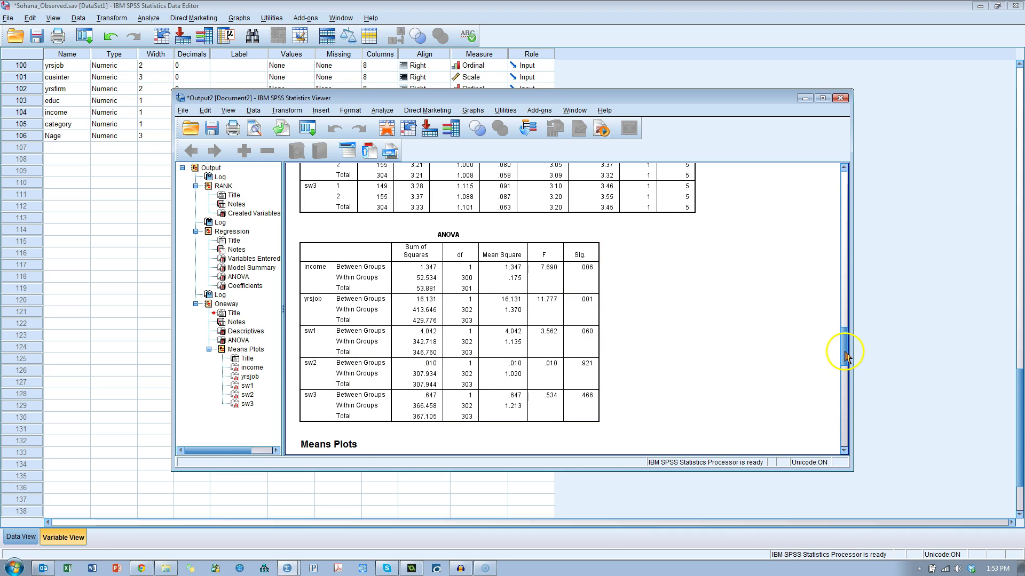
pyautogui.moveTo(848, 348); pyautogui.dragTo(847, 392)
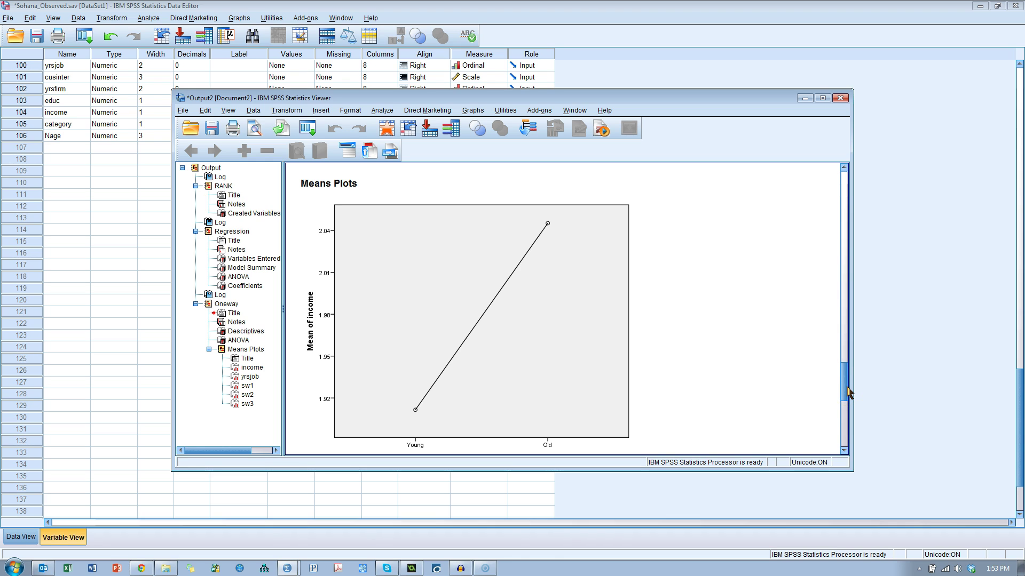
pyautogui.moveTo(848, 393)
pyautogui.mouseDown()
pyautogui.moveTo(856, 408)
pyautogui.moveTo(857, 400)
pyautogui.mouseUp()
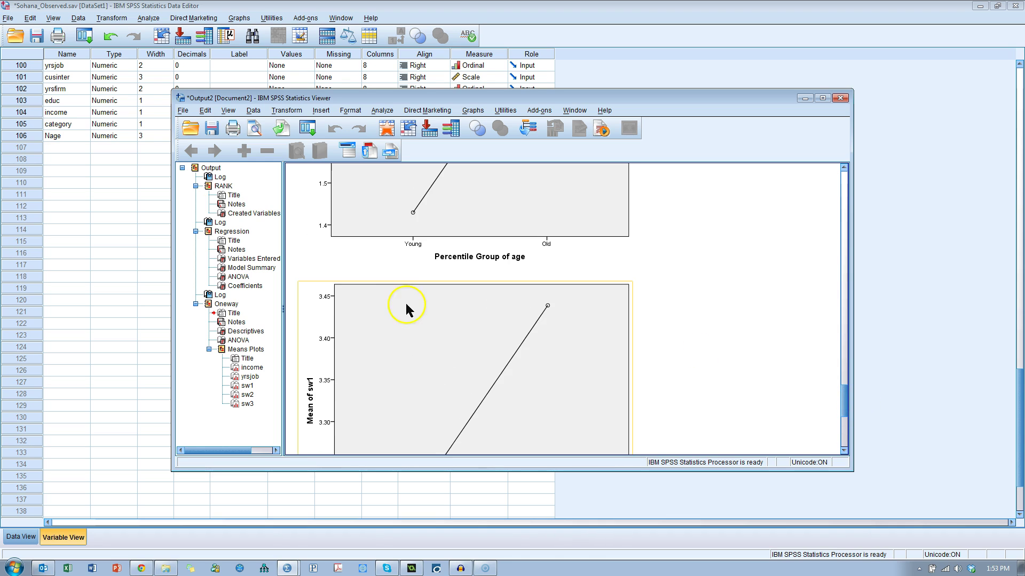
pyautogui.scroll(5, 413, 243)
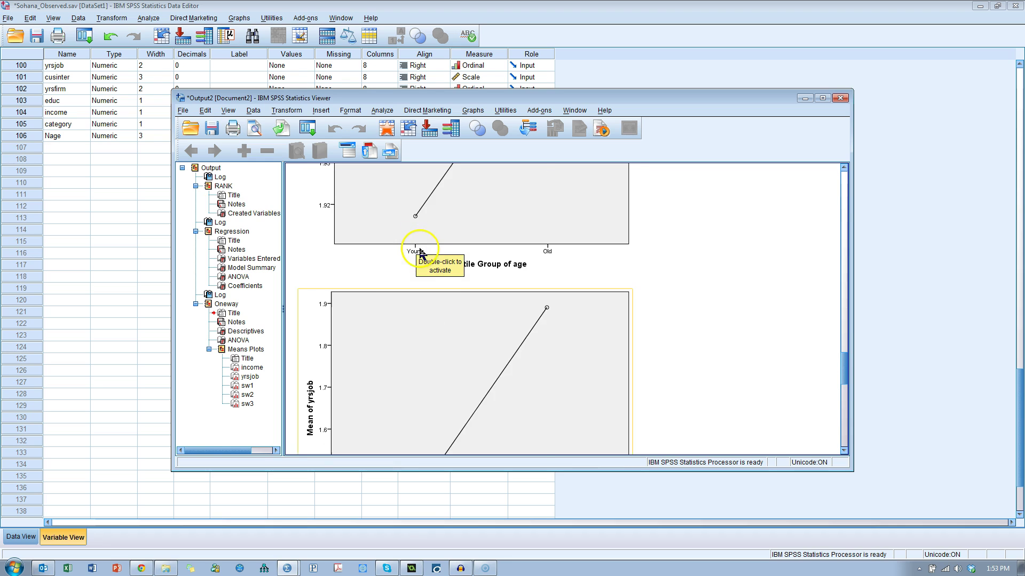
pyautogui.scroll(-3, 421, 254)
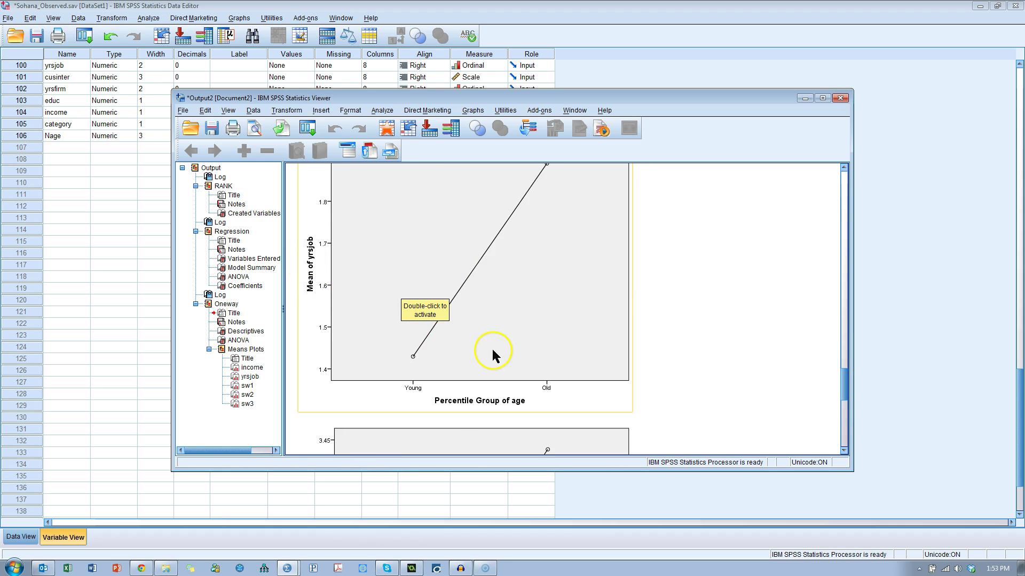
pyautogui.scroll(5, 492, 348)
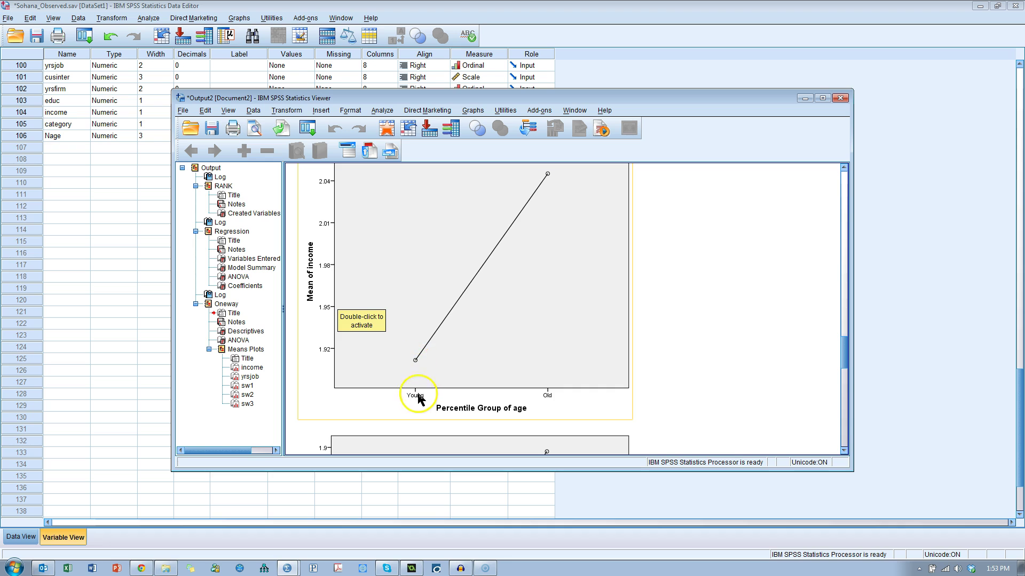
pyautogui.scroll(-10, 599, 354)
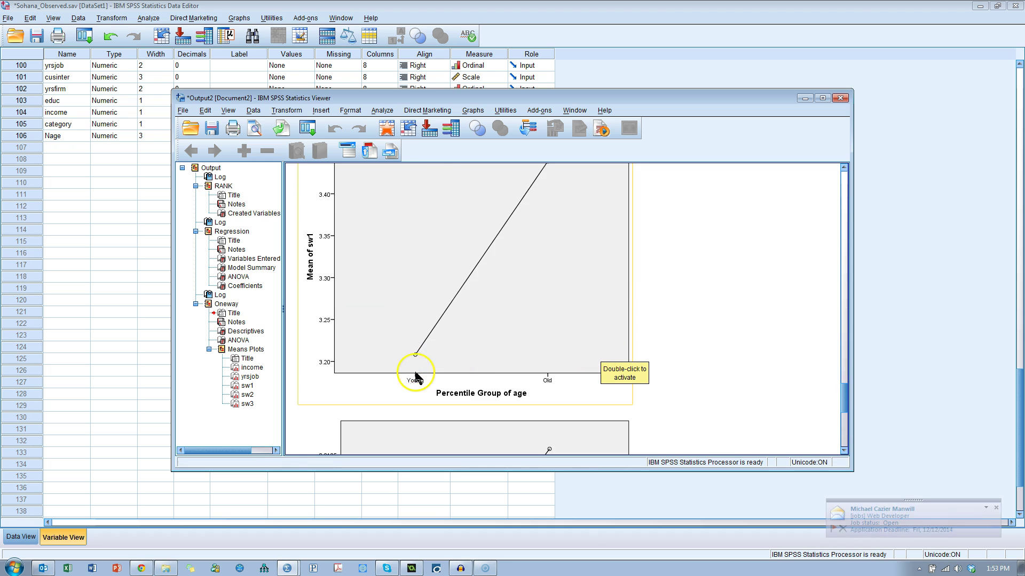